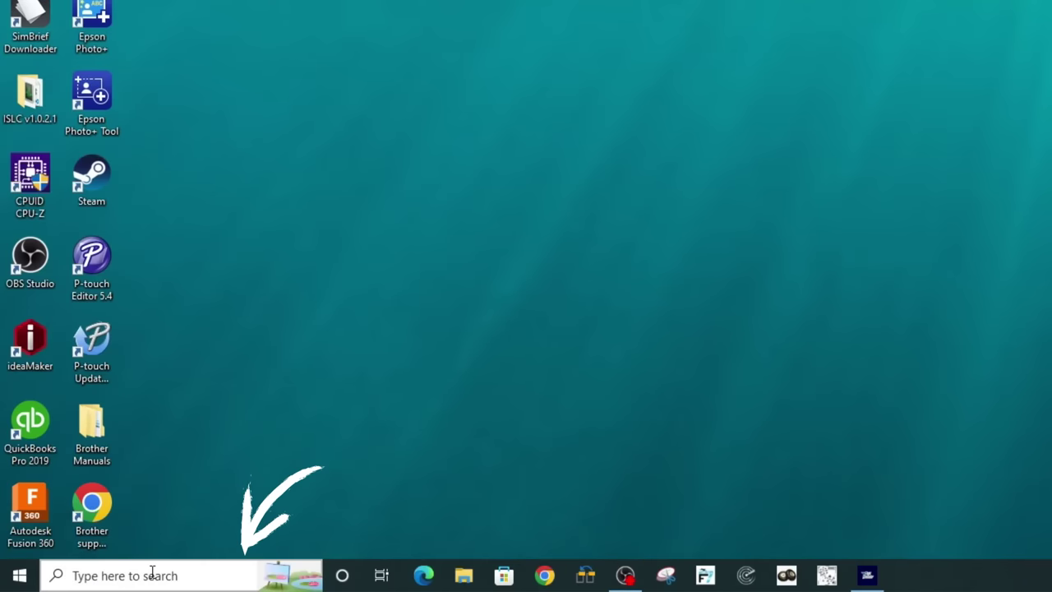
Open the Windows restore point settings and keep system protection turned on for Local Disk (C:)
click(152, 573)
text(res)
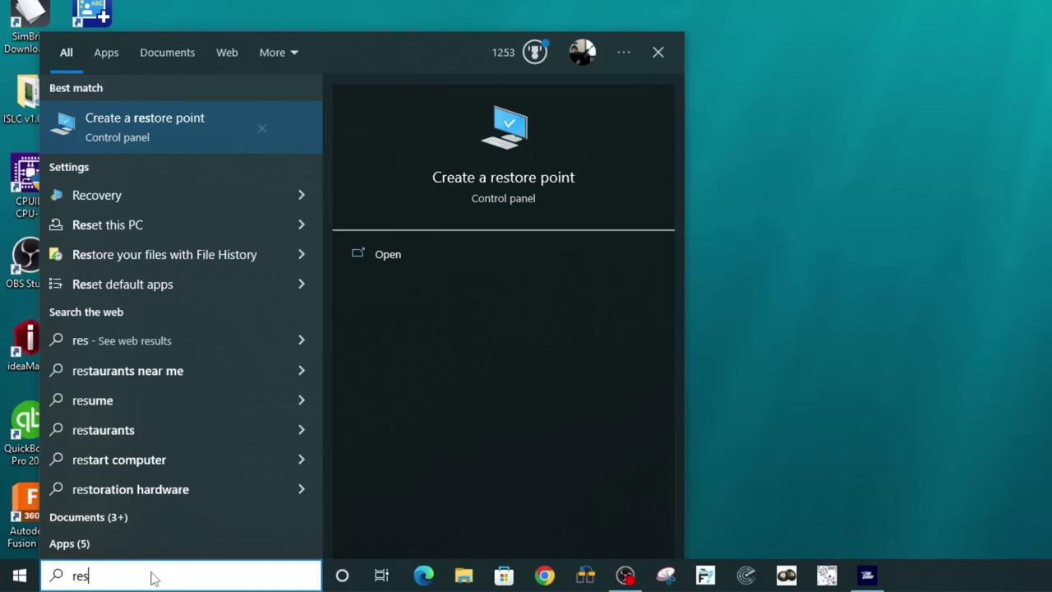
text(tore)
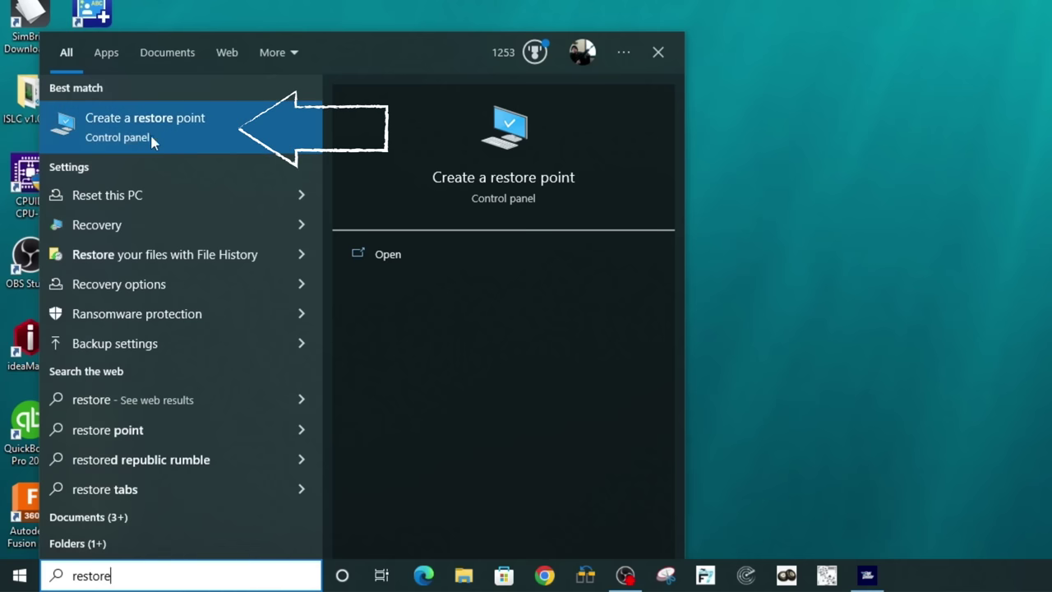
click(181, 129)
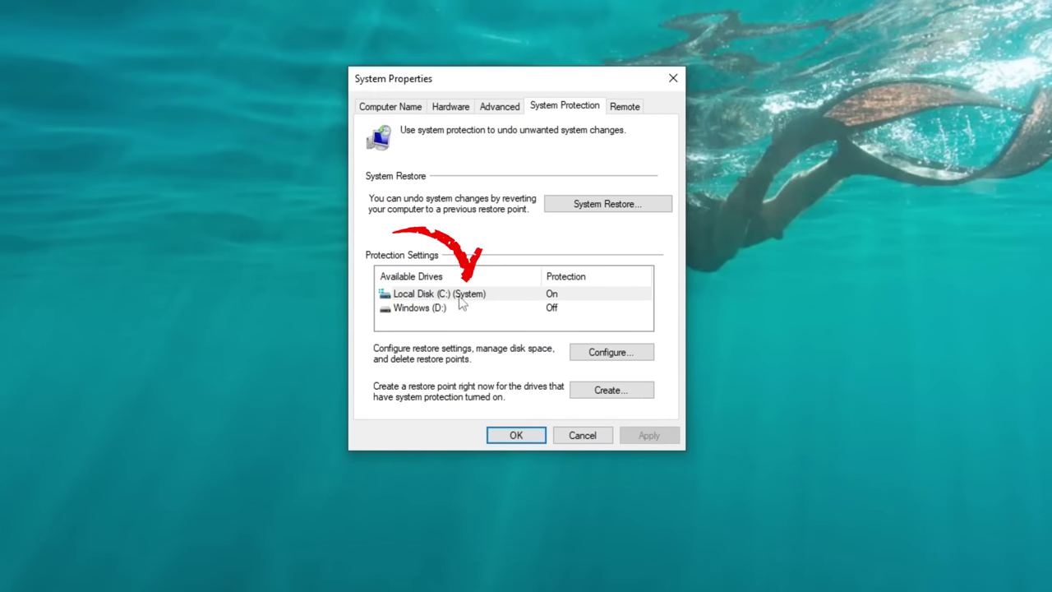
click(554, 297)
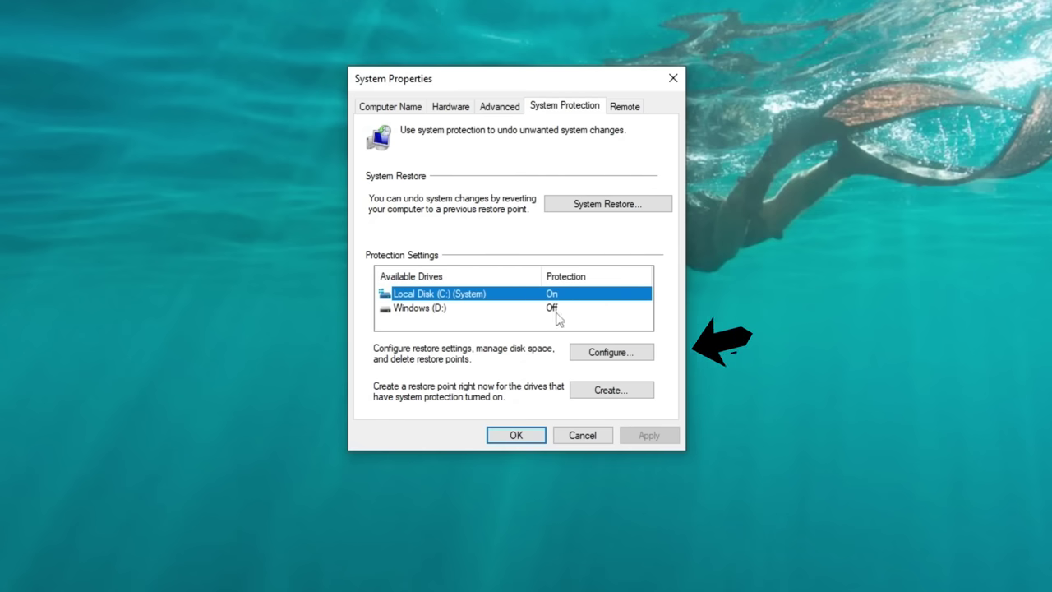
click(592, 354)
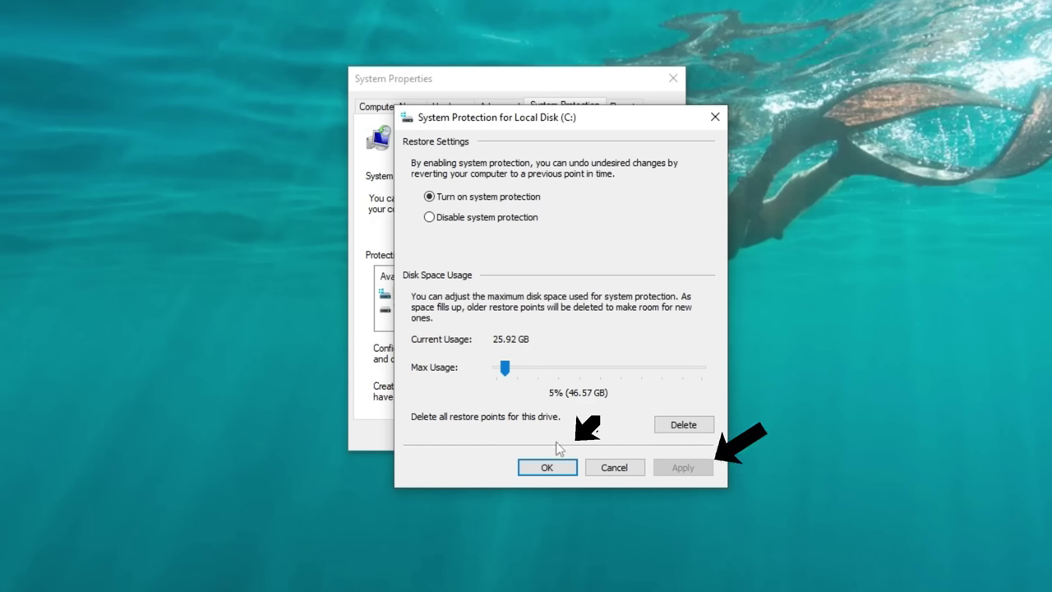
click(548, 468)
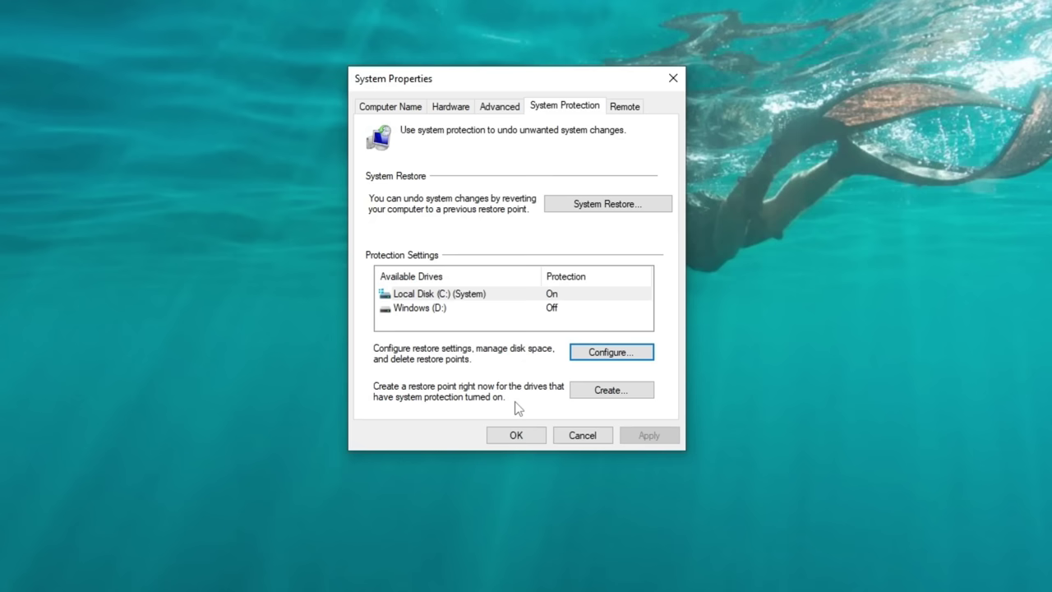
Create a restore point with the description "test" and close System Properties
click(630, 396)
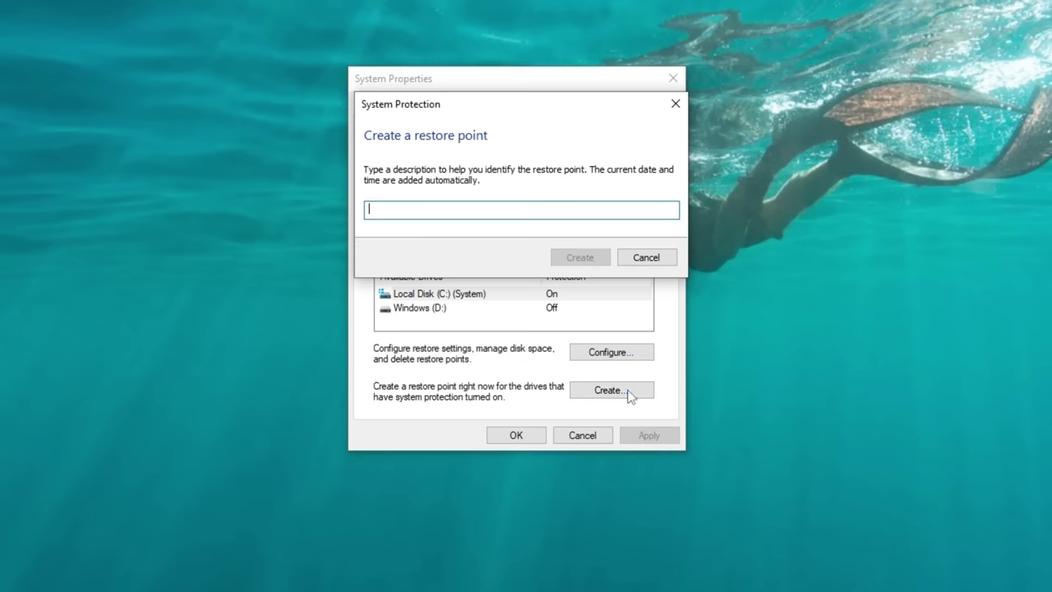
text(test)
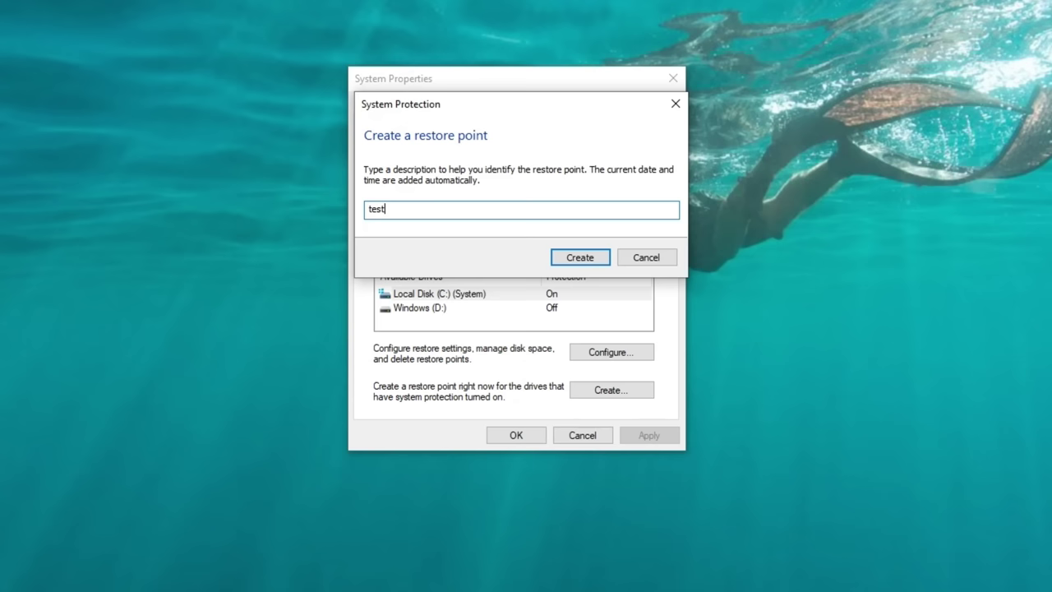
click(587, 257)
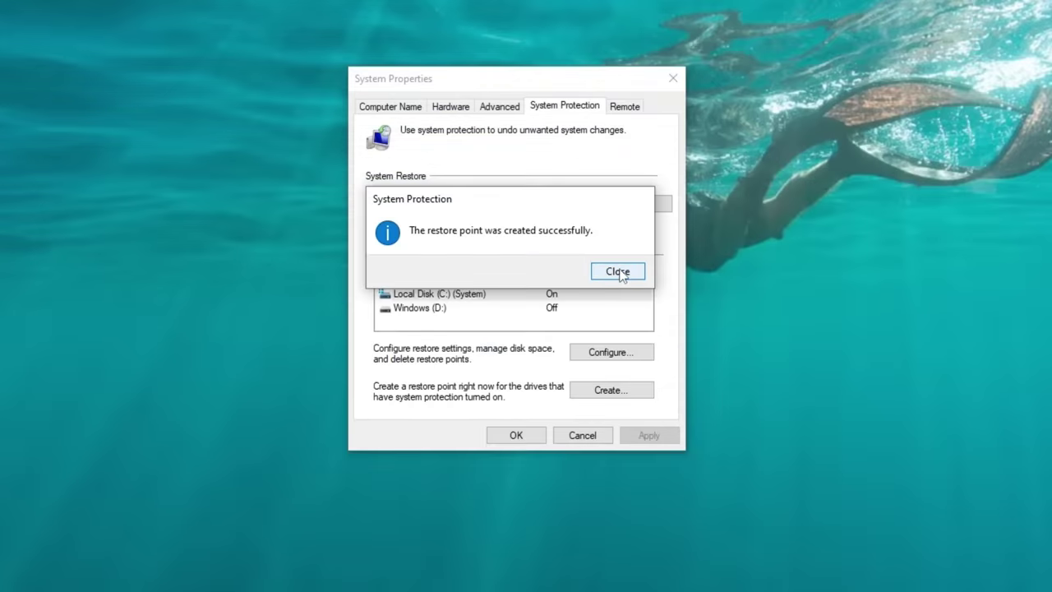
click(618, 272)
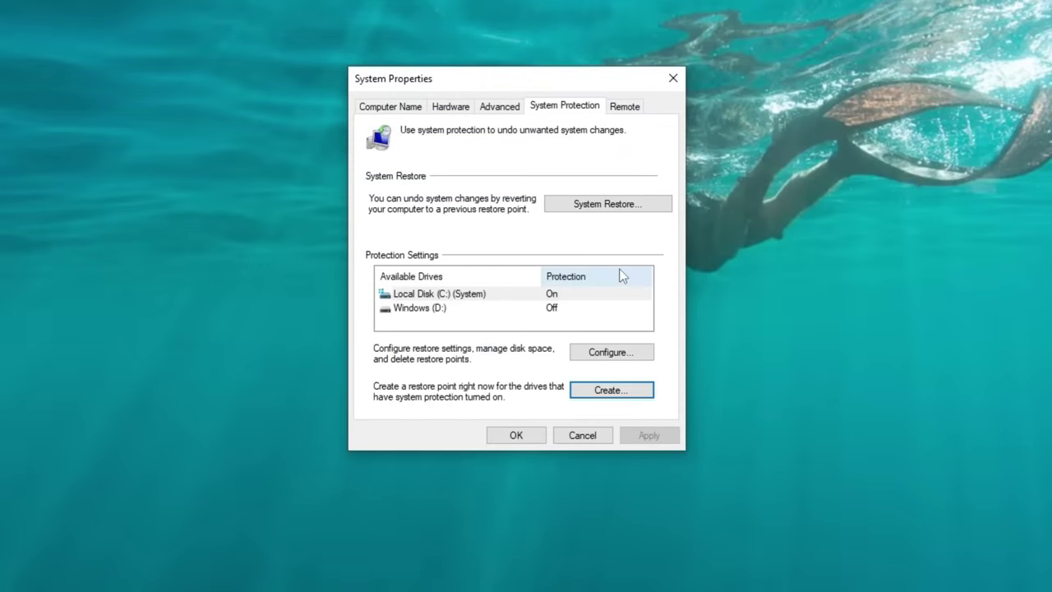
click(515, 438)
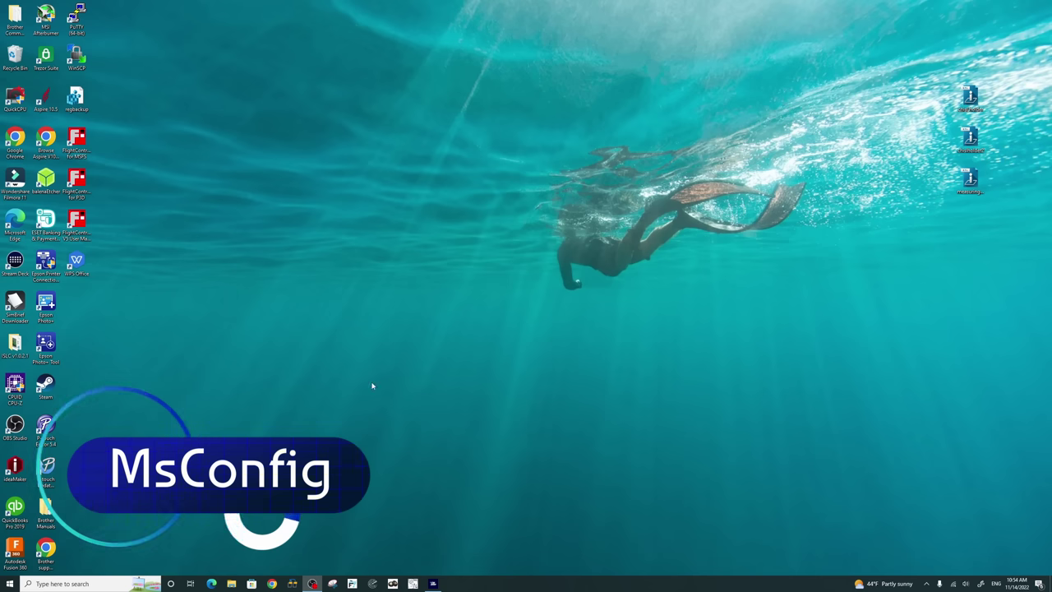
Open System Configuration through msconfig, try Normal startup, and set the startup selection back to Selective startup
click(86, 583)
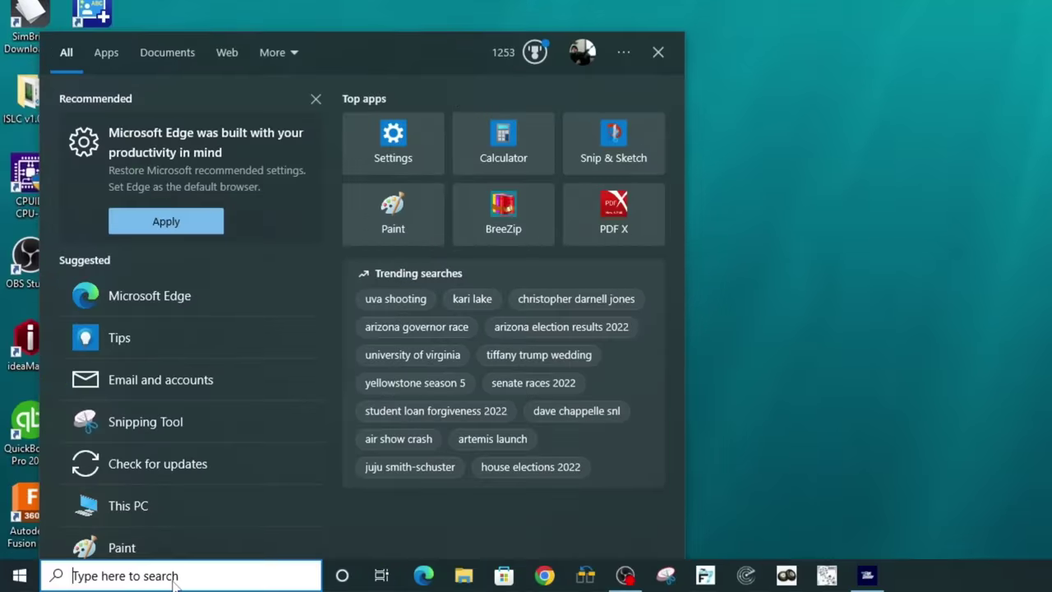
text(m)
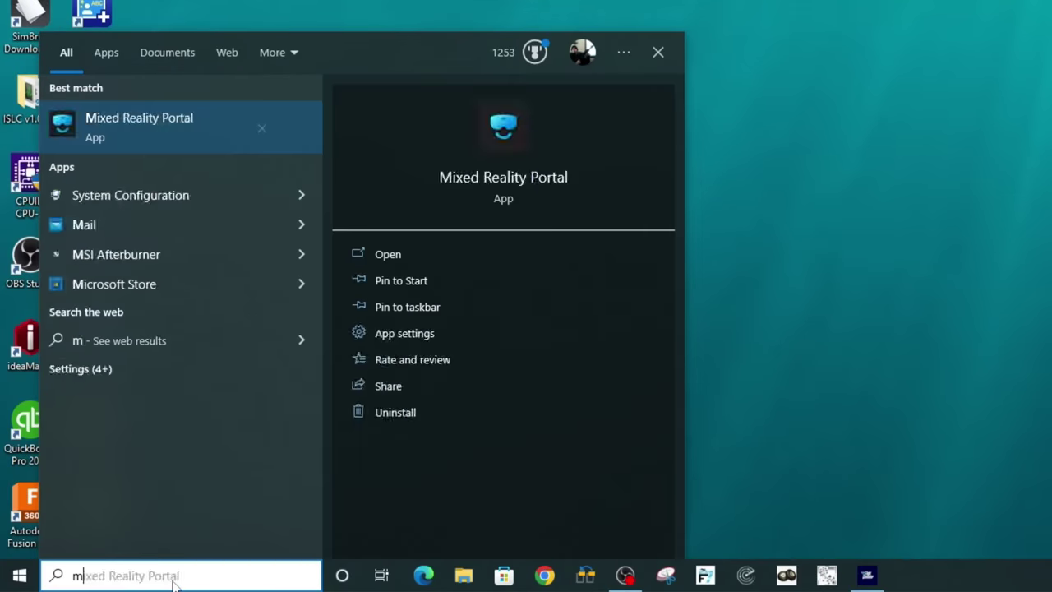
text(sconfig)
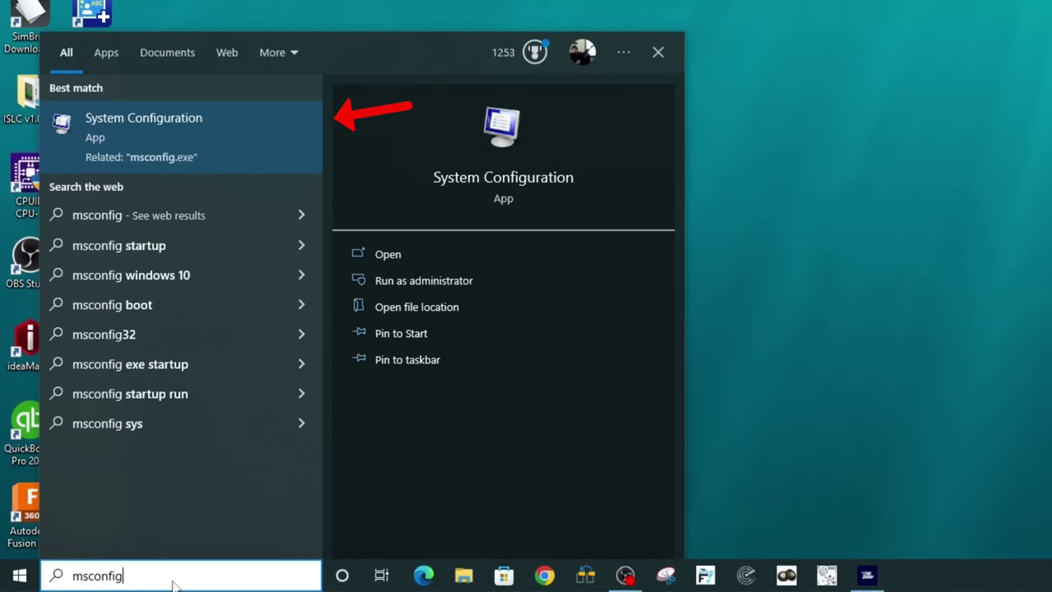
click(162, 135)
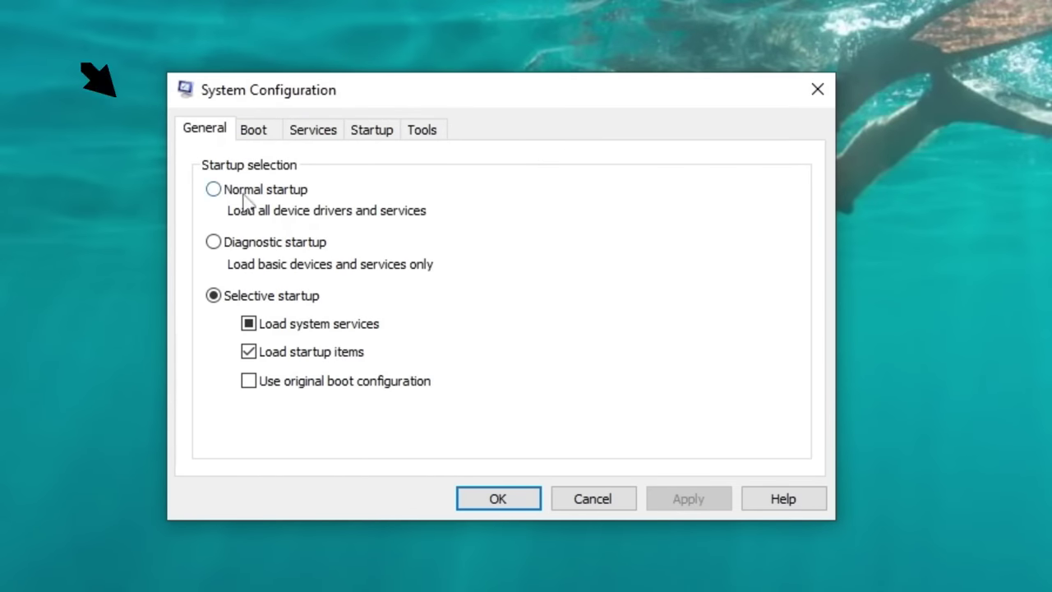
click(213, 190)
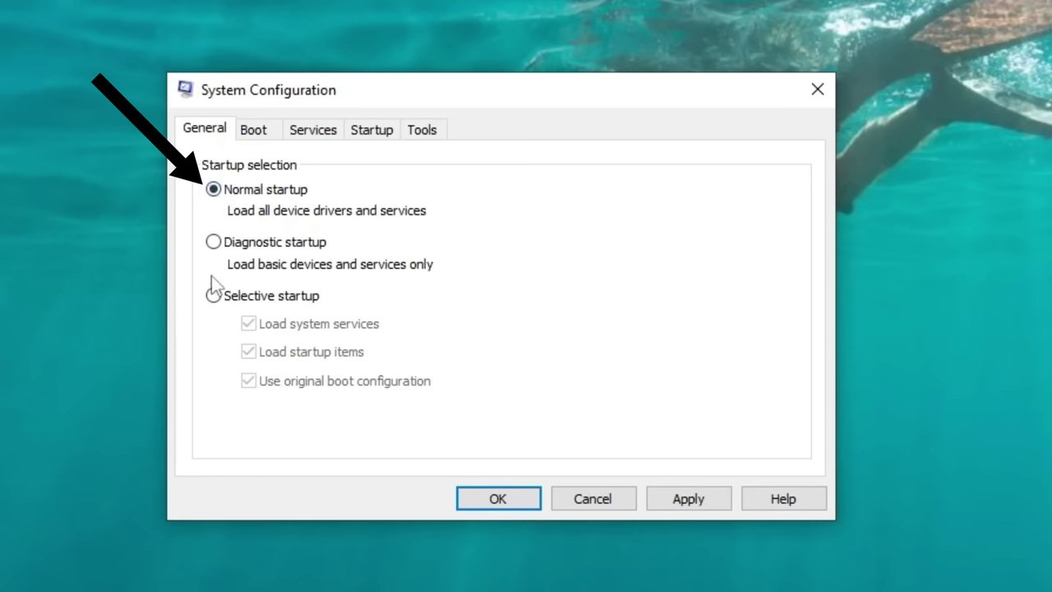
click(214, 296)
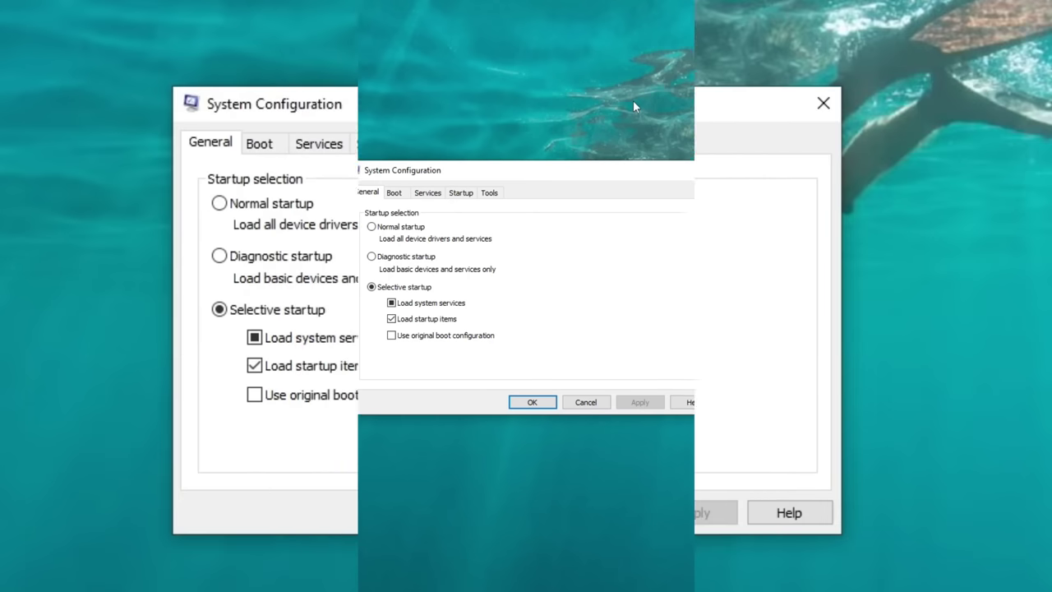
Set the number of processors to 10 in the advanced boot options, apply the change and close System Configuration
click(395, 194)
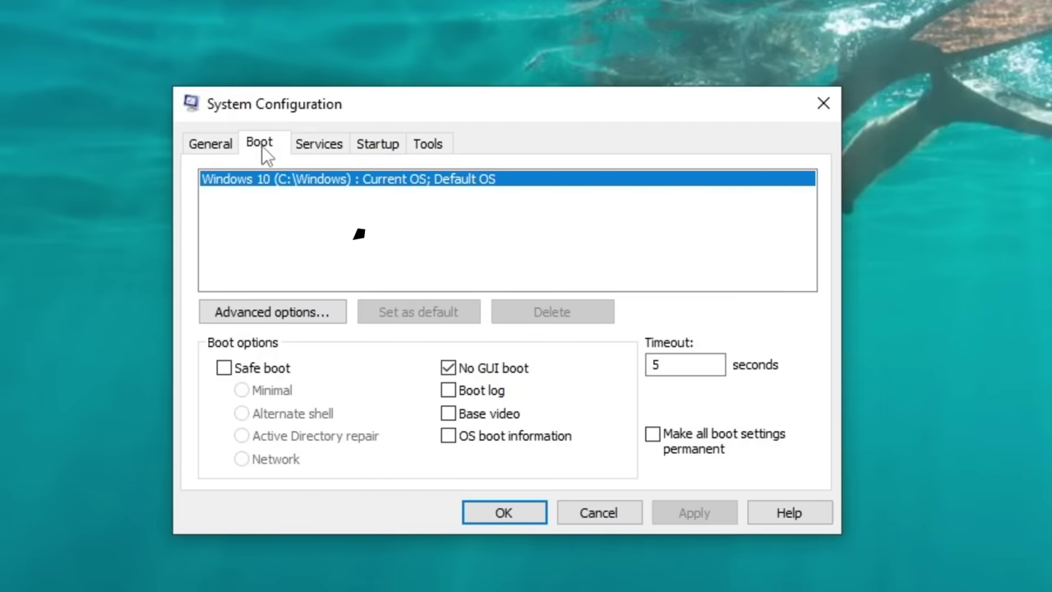
click(277, 324)
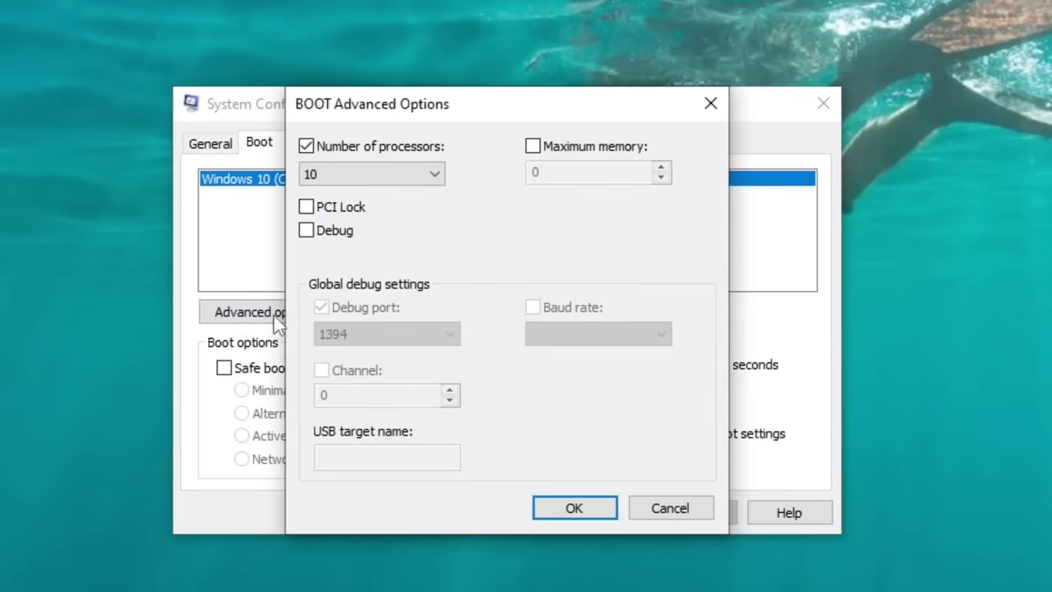
key(space)
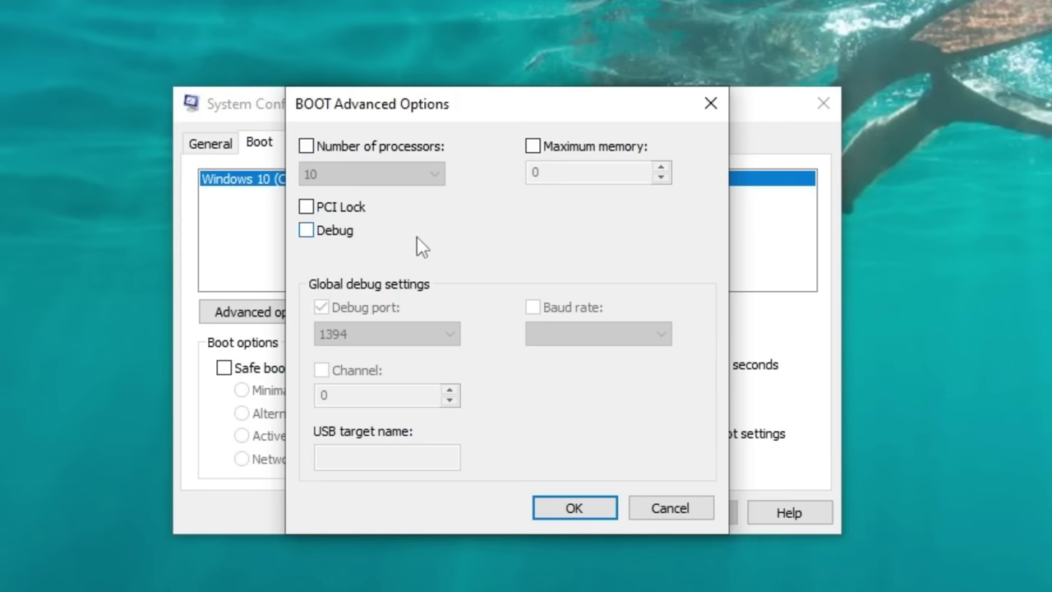
click(307, 146)
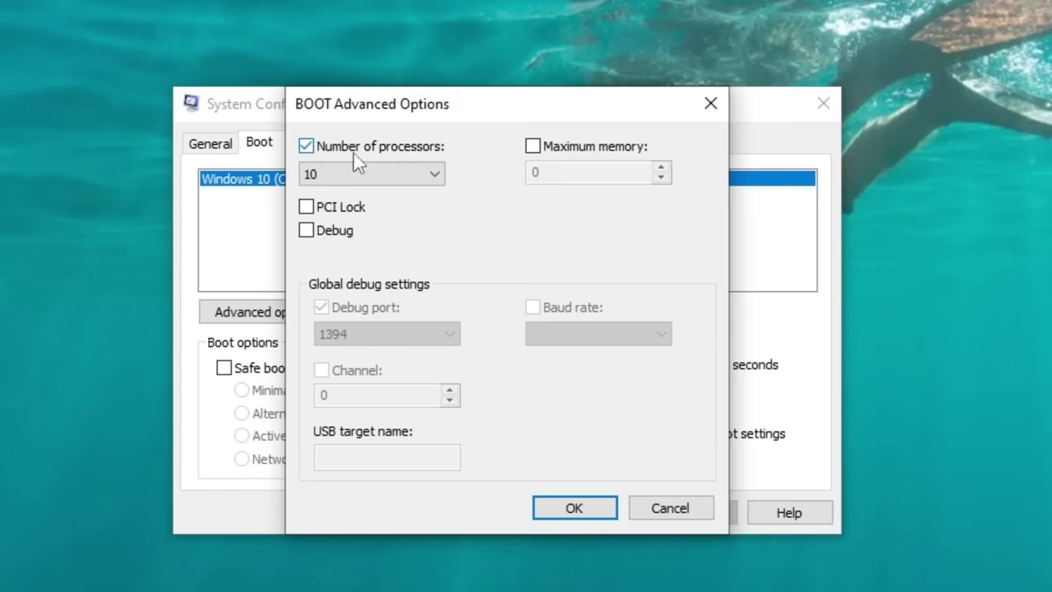
click(434, 176)
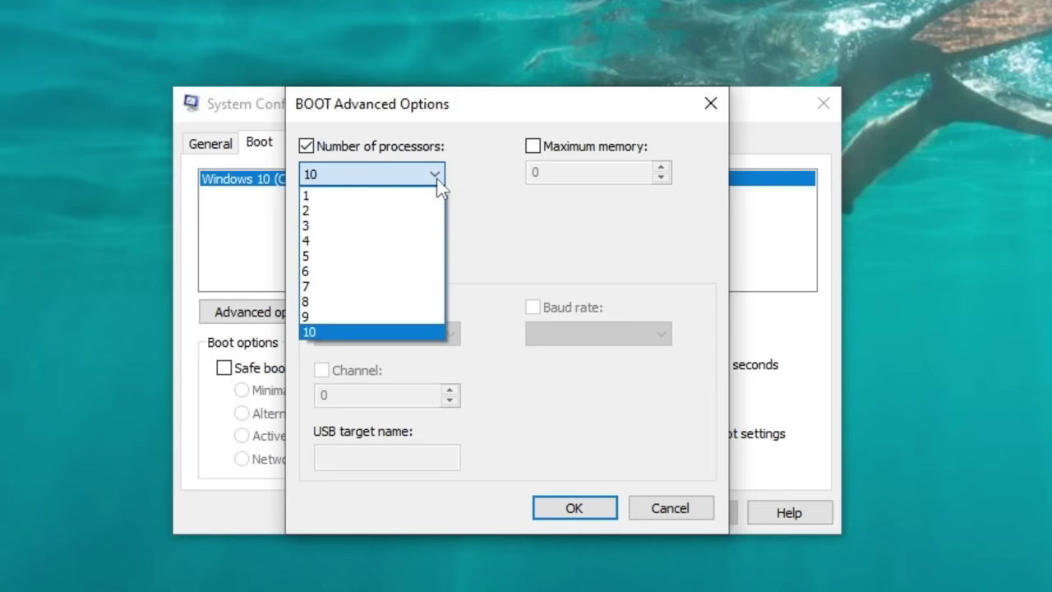
click(407, 331)
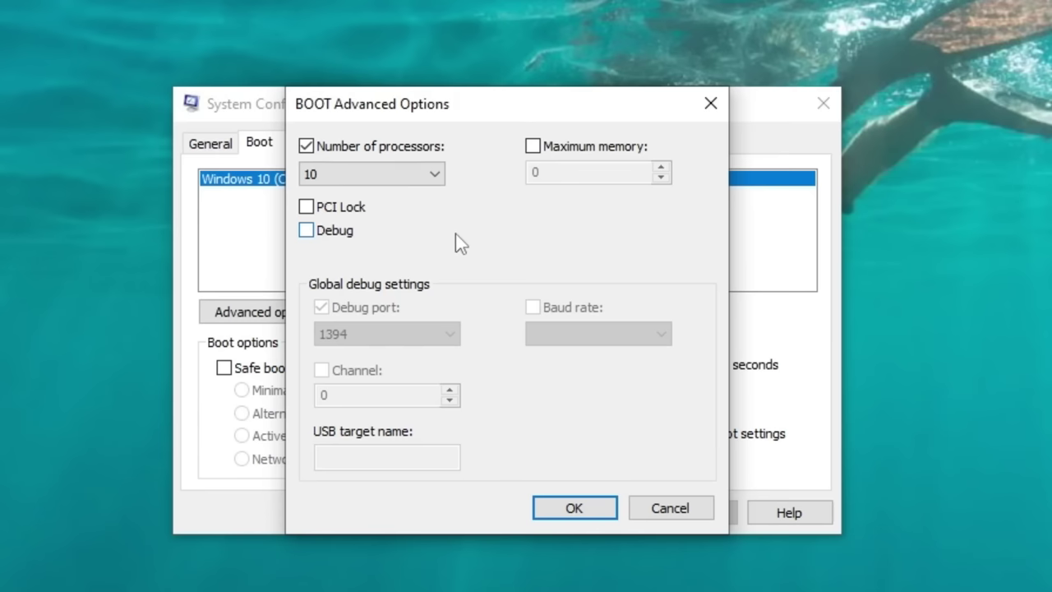
click(546, 510)
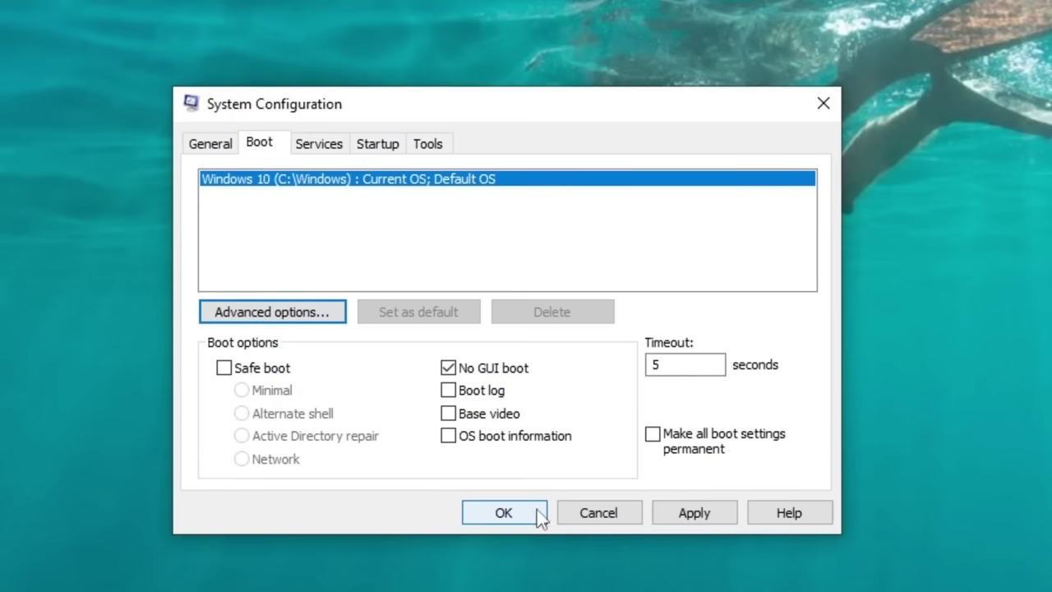
click(695, 515)
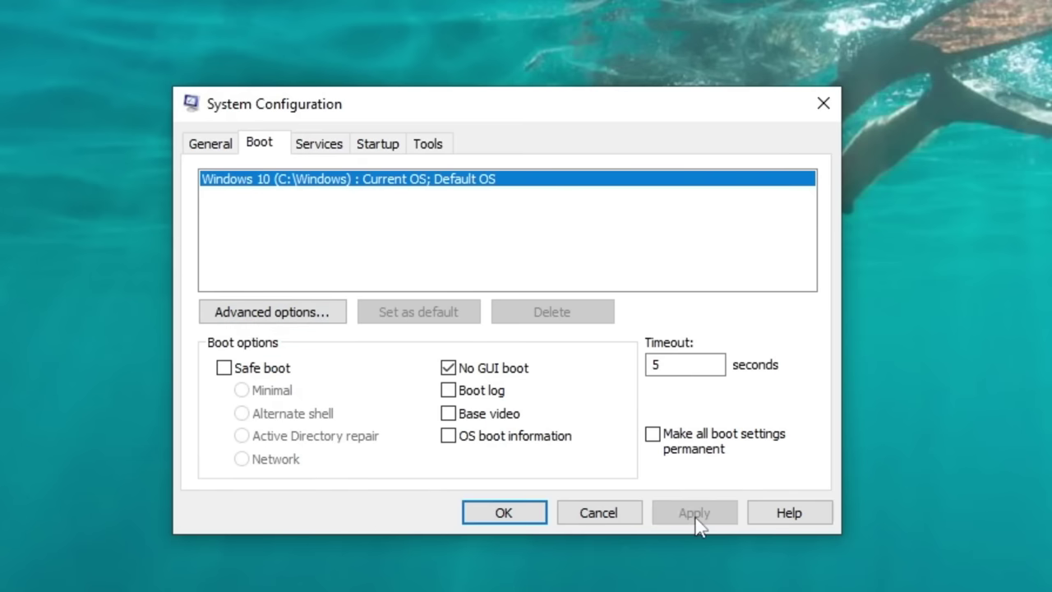
click(530, 515)
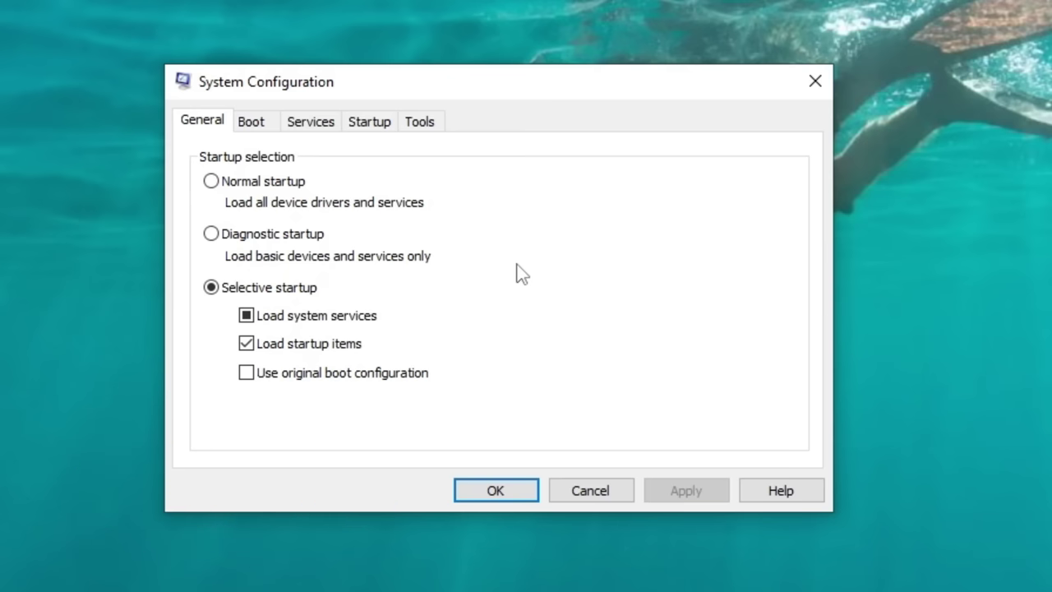
Try the Normal startup option and return the startup selection to Selective startup
click(212, 182)
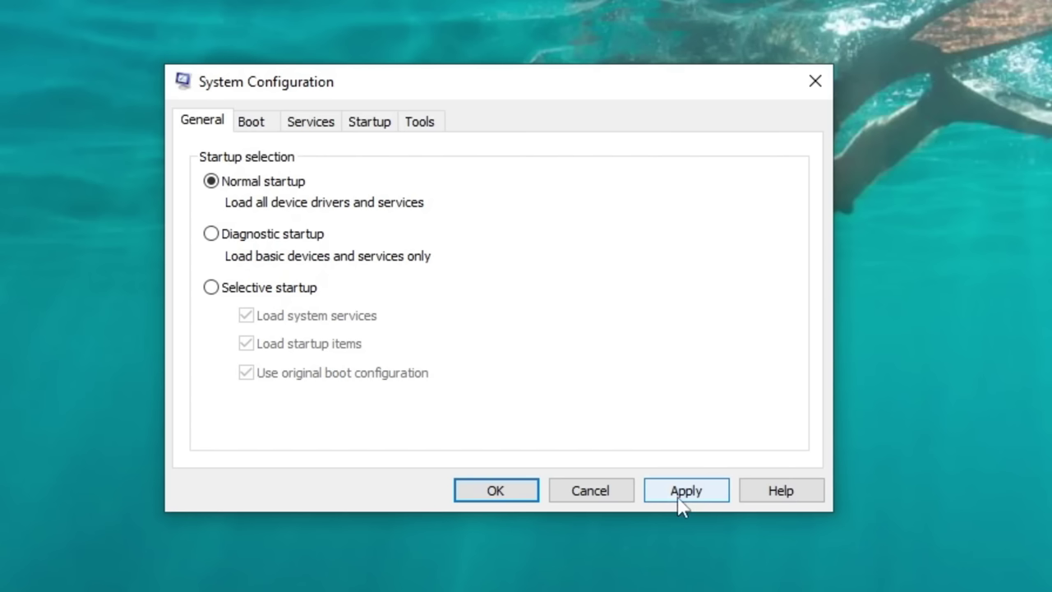
click(211, 288)
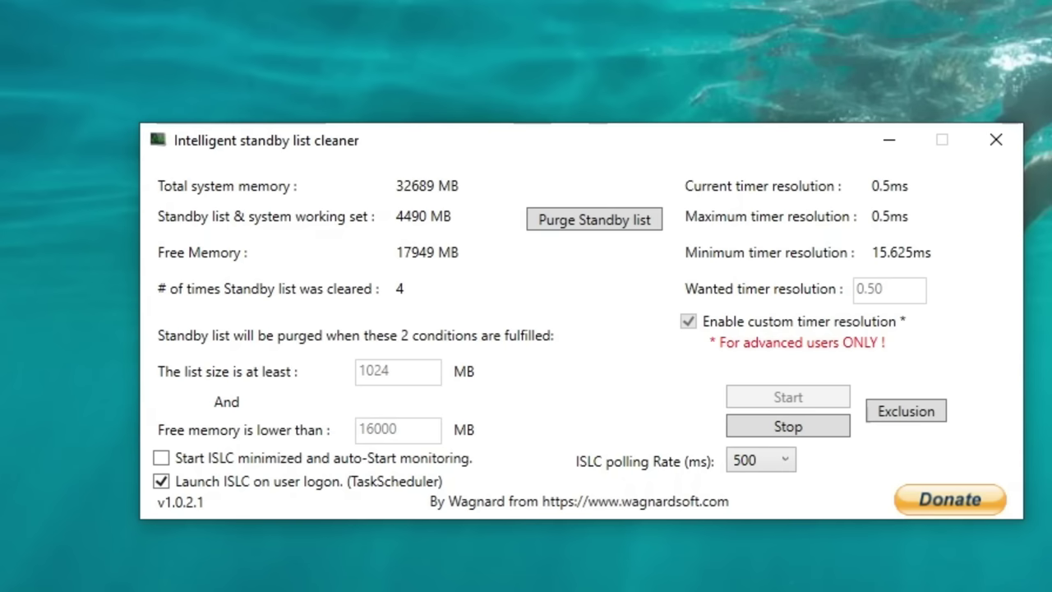
Stop monitoring in Intelligent standby list cleaner and review the list size and free memory thresholds for purging
click(787, 426)
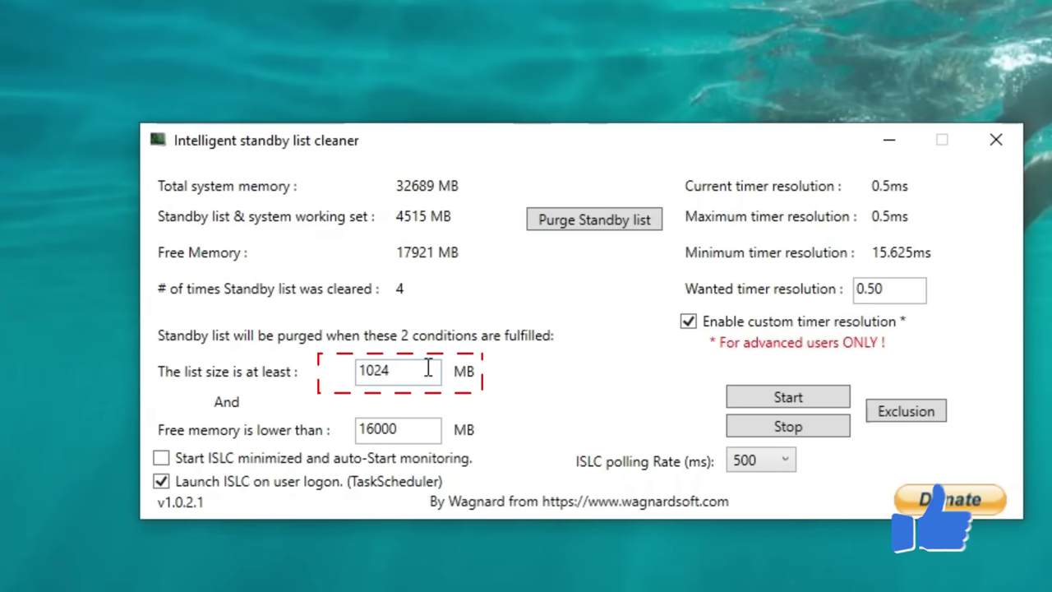
drag(421, 374, 340, 371)
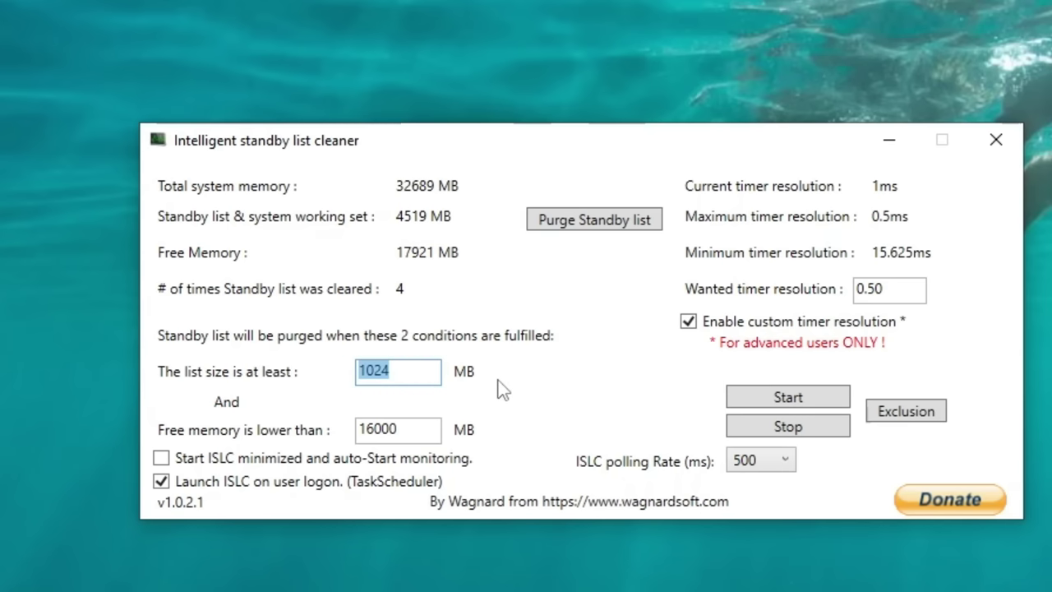
click(426, 428)
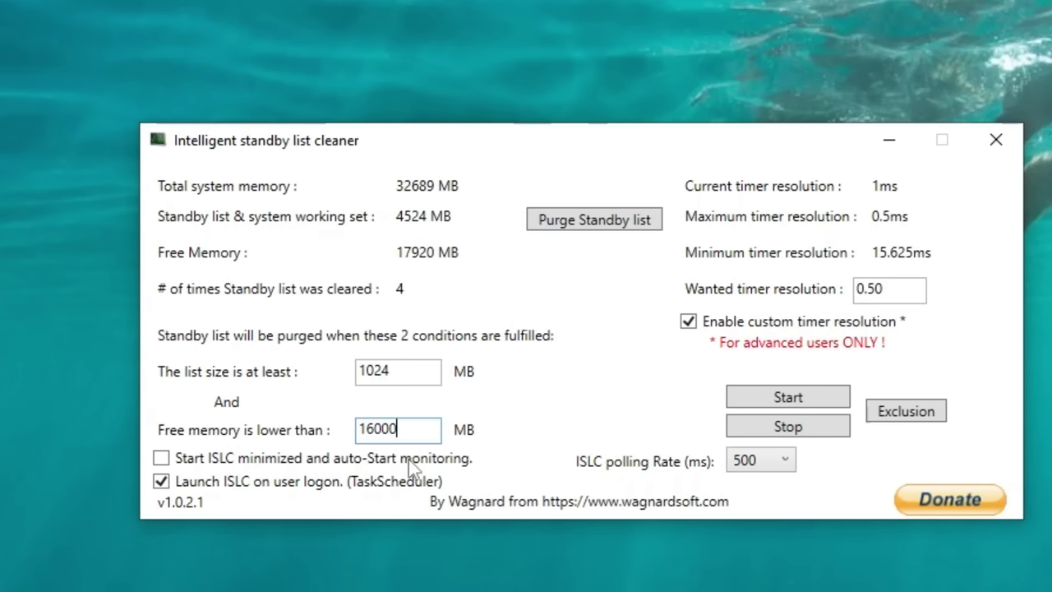
drag(416, 429, 326, 435)
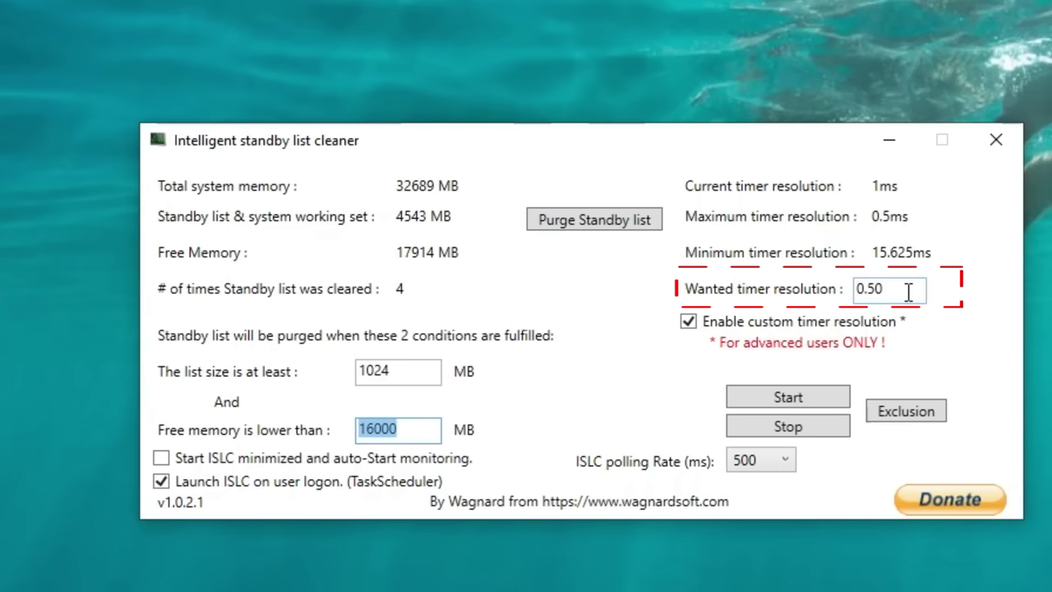
Review the wanted timer resolution value in Intelligent standby list cleaner
drag(909, 292, 661, 295)
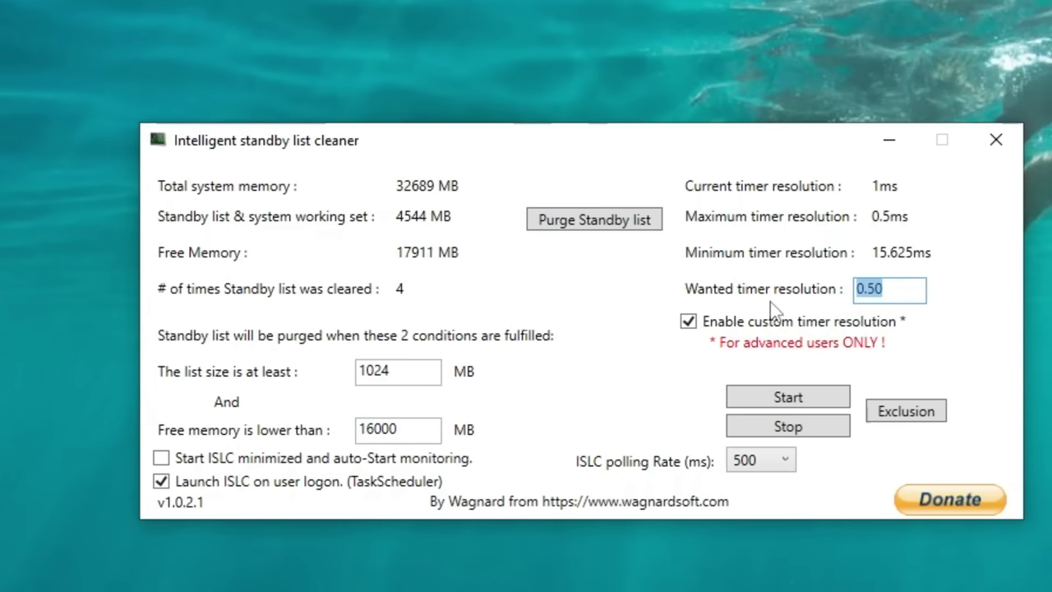
key(Right)
key(Left)
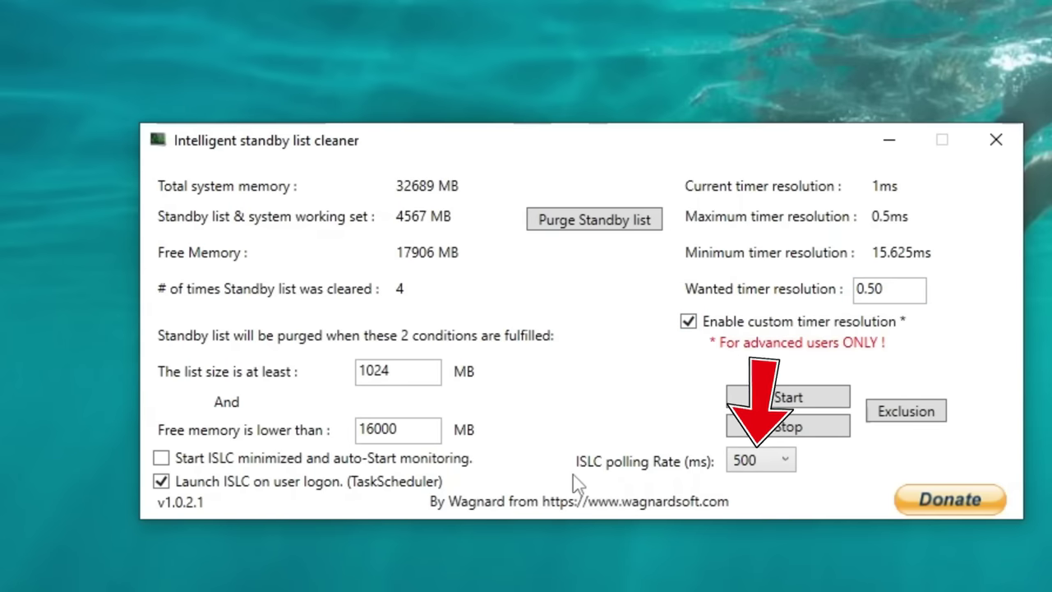
Try an ISLC polling rate of 1000 ms and set it back to 500 ms
click(788, 466)
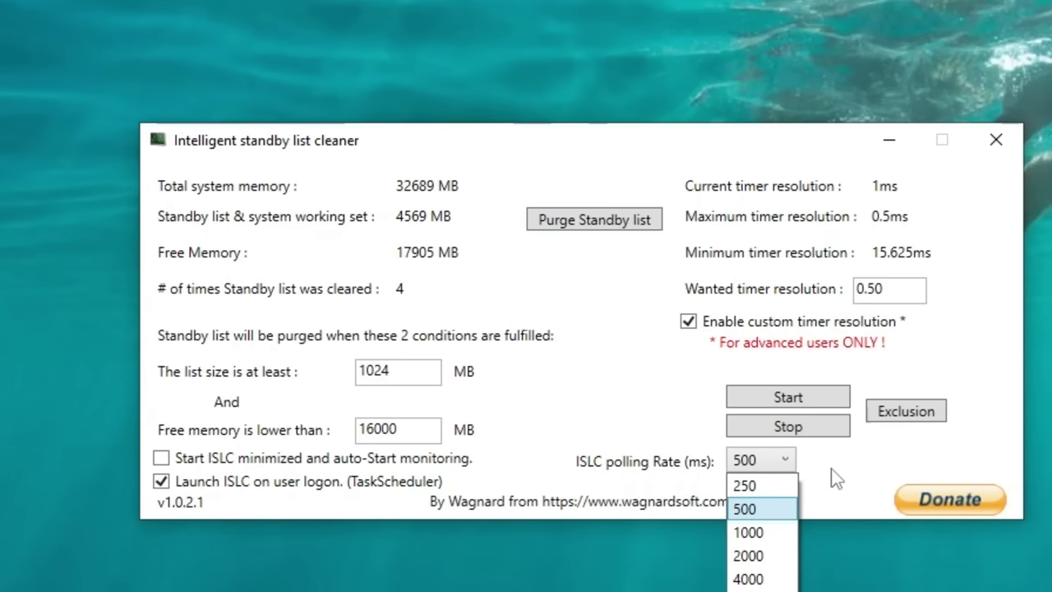
click(740, 531)
click(784, 462)
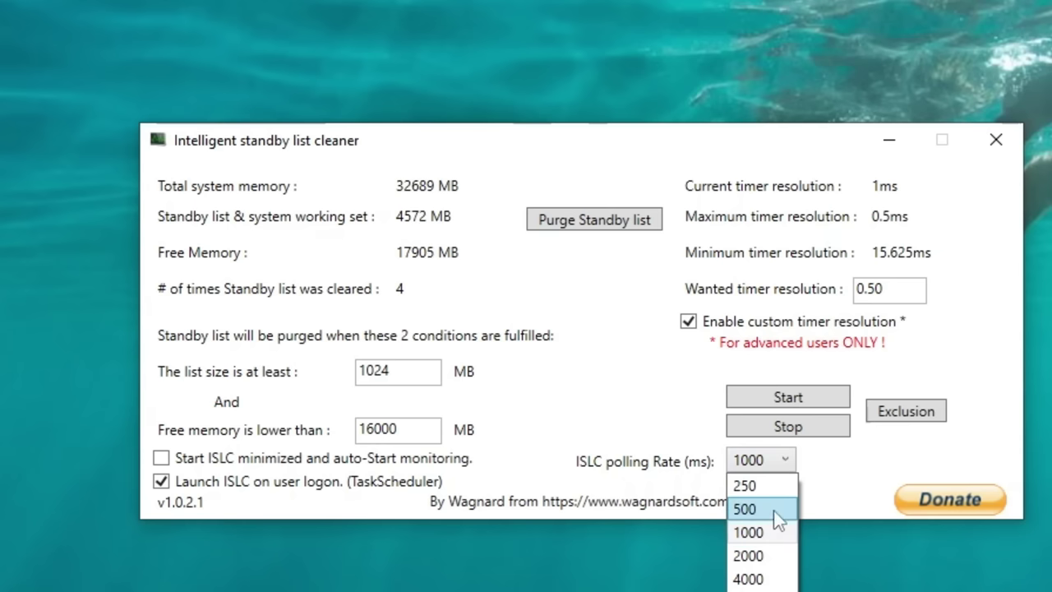
click(769, 510)
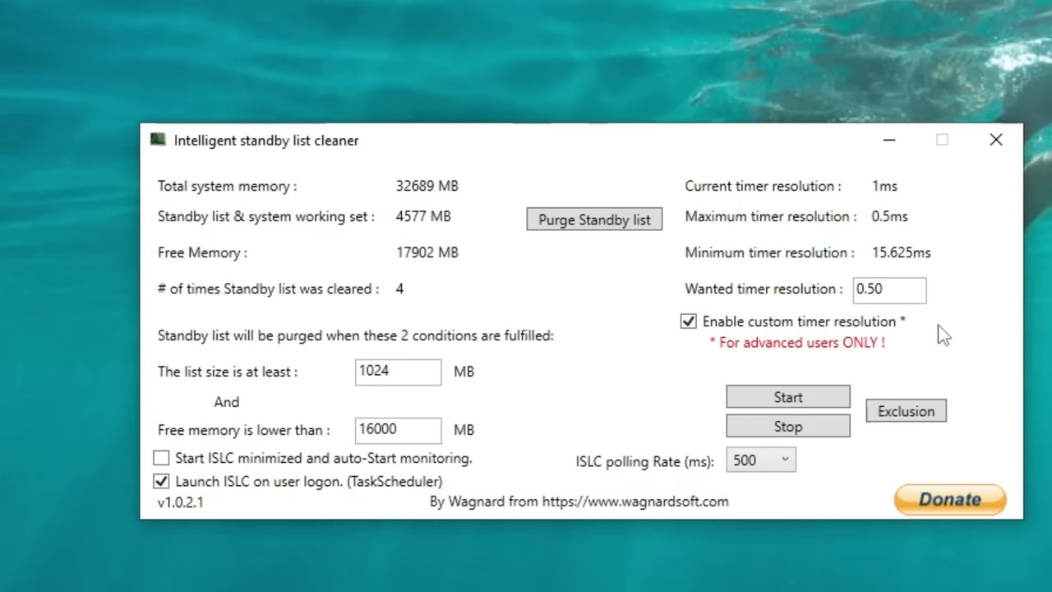
Start memory monitoring with the custom timer resolution and purge the standby list
click(806, 399)
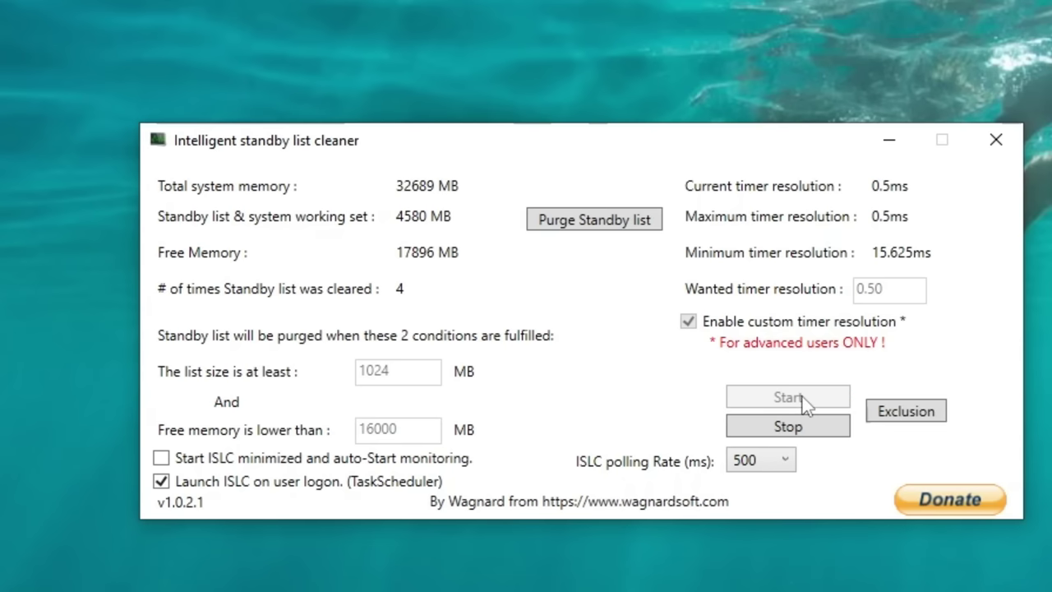
click(551, 221)
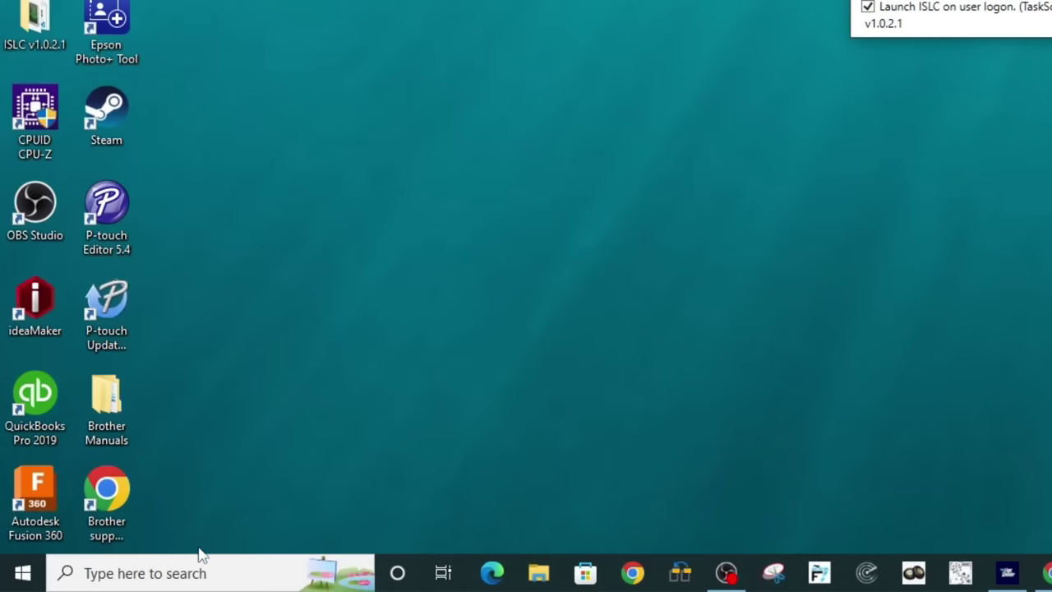
Search Windows for cmd and open Command Prompt as administrator
click(184, 573)
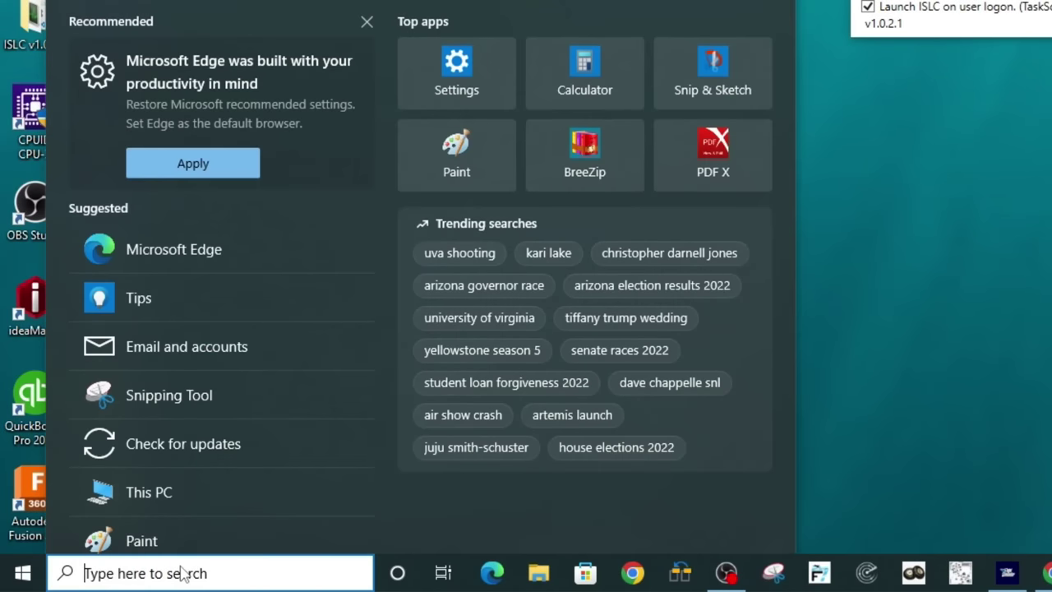
text(cmd)
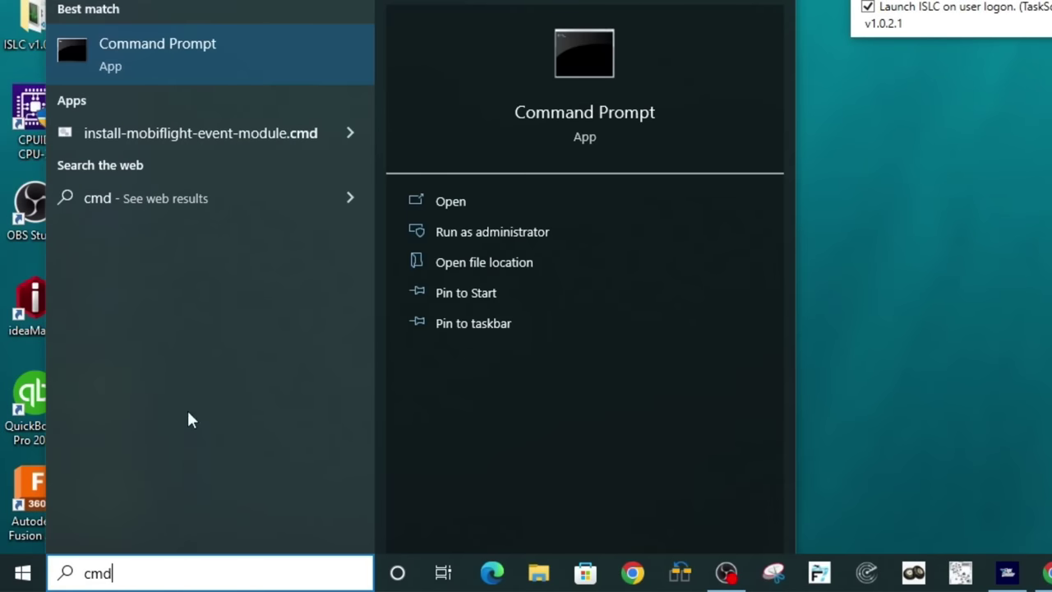
right_click(185, 58)
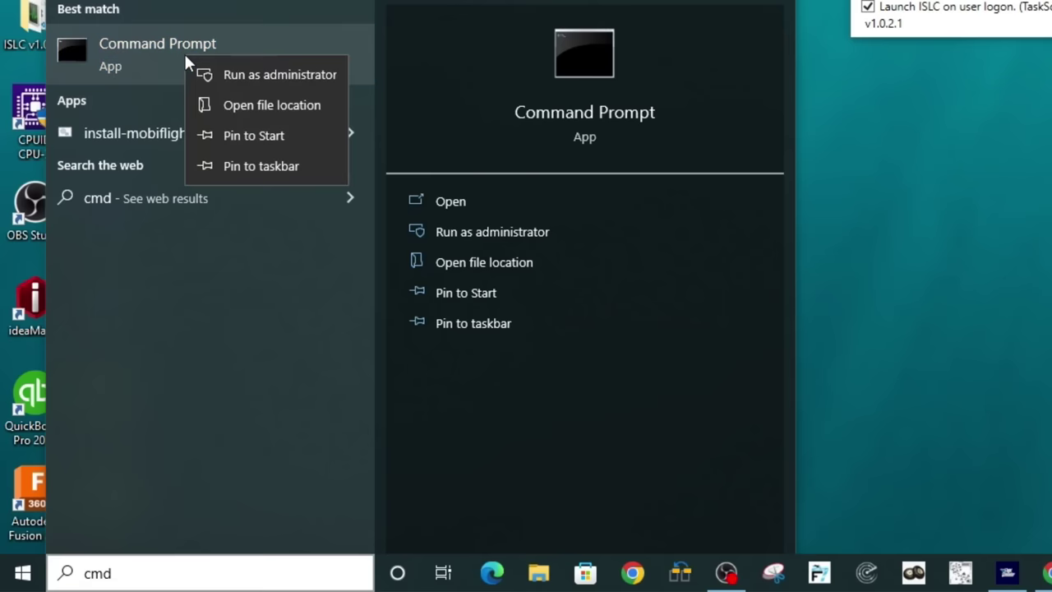
click(229, 75)
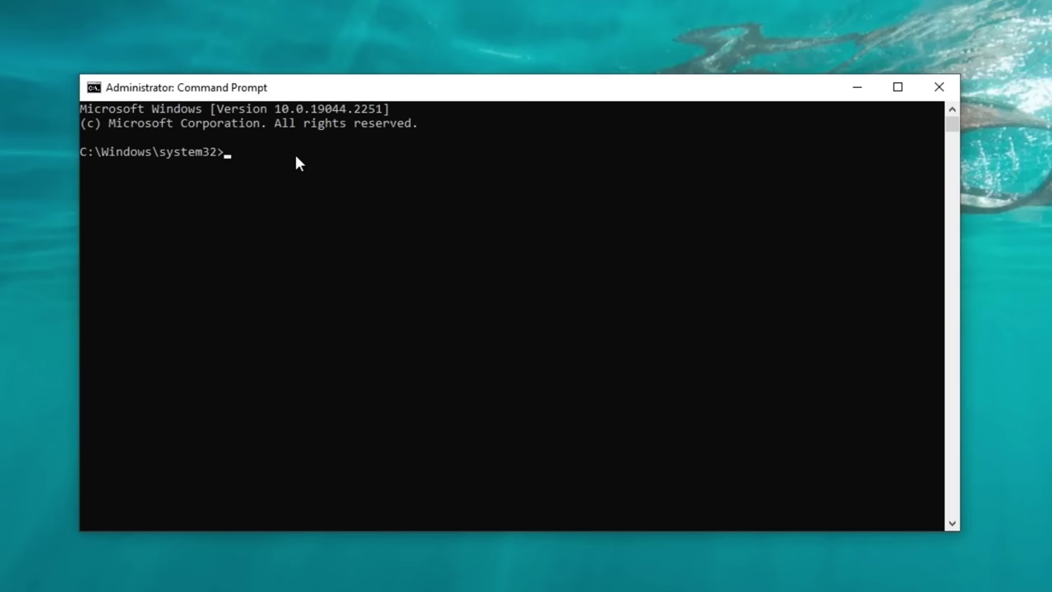
Run "bcdedit /set disabledynamictick yes" and "bcdedit /set useplatformtick yes", and close Command Prompt
text(bcdedit /set disabledynamictick yes)
key(Return)
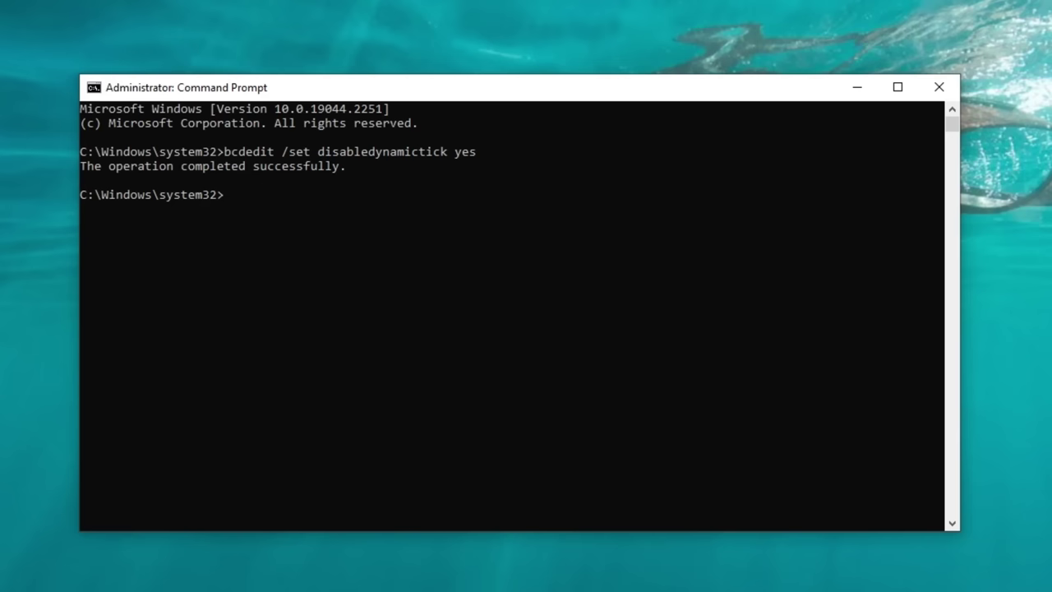
right_click(262, 214)
key(Return)
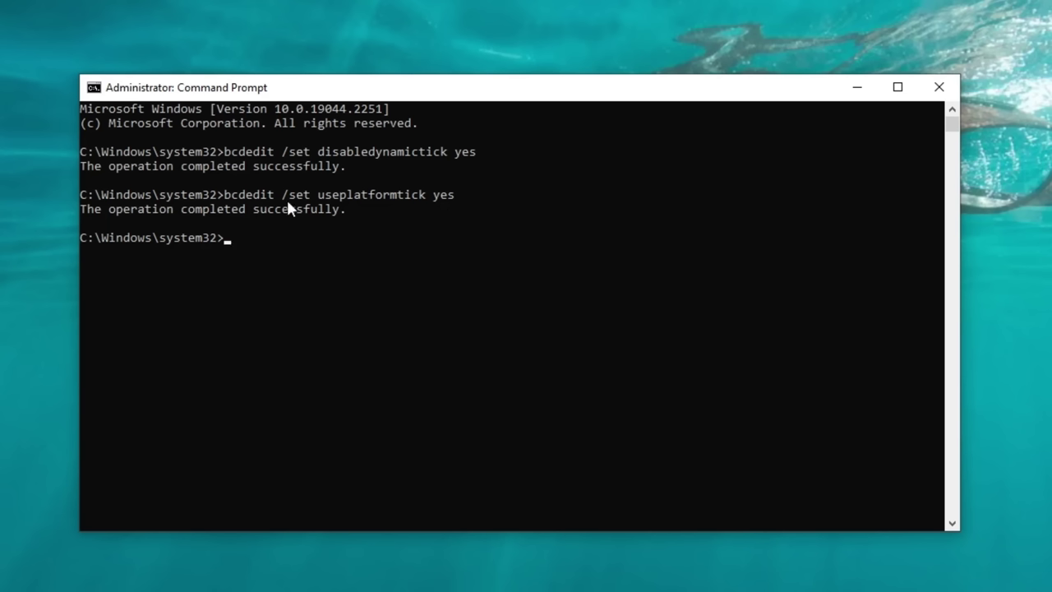
click(936, 87)
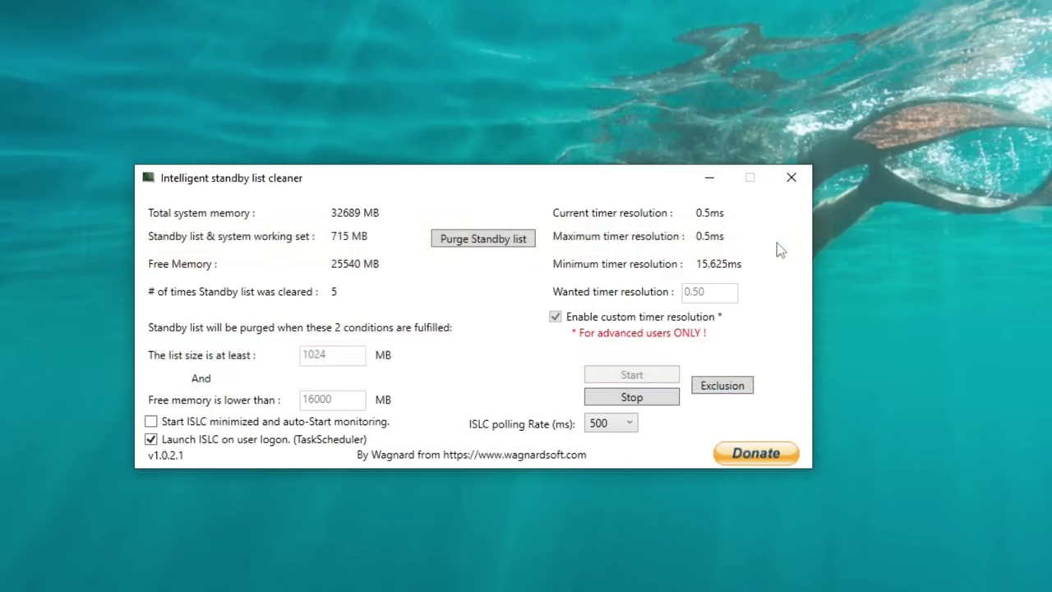
Minimise Intelligent standby list cleaner and open Device Manager
click(707, 177)
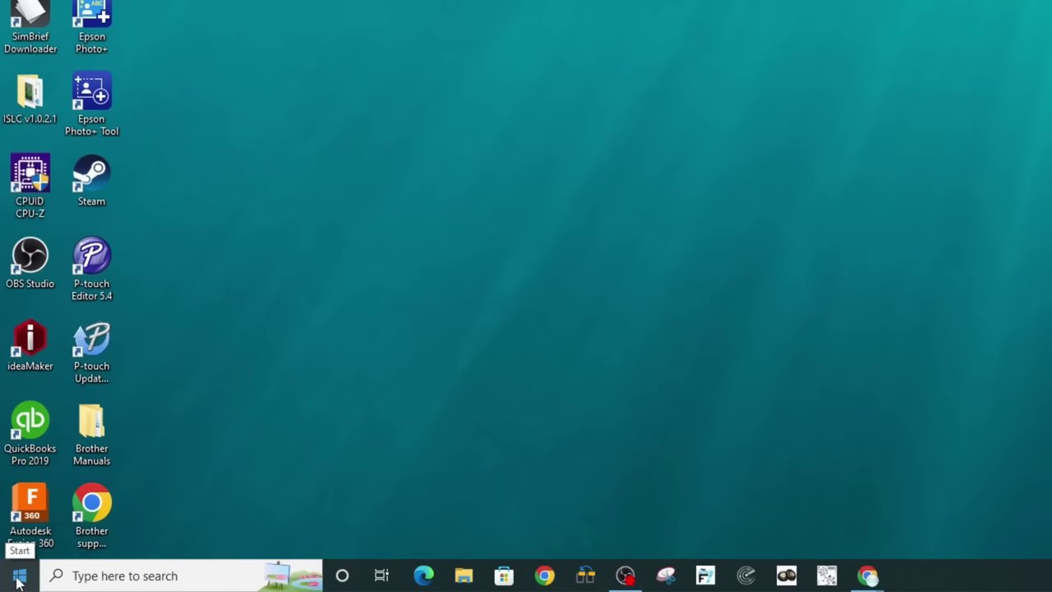
right_click(19, 580)
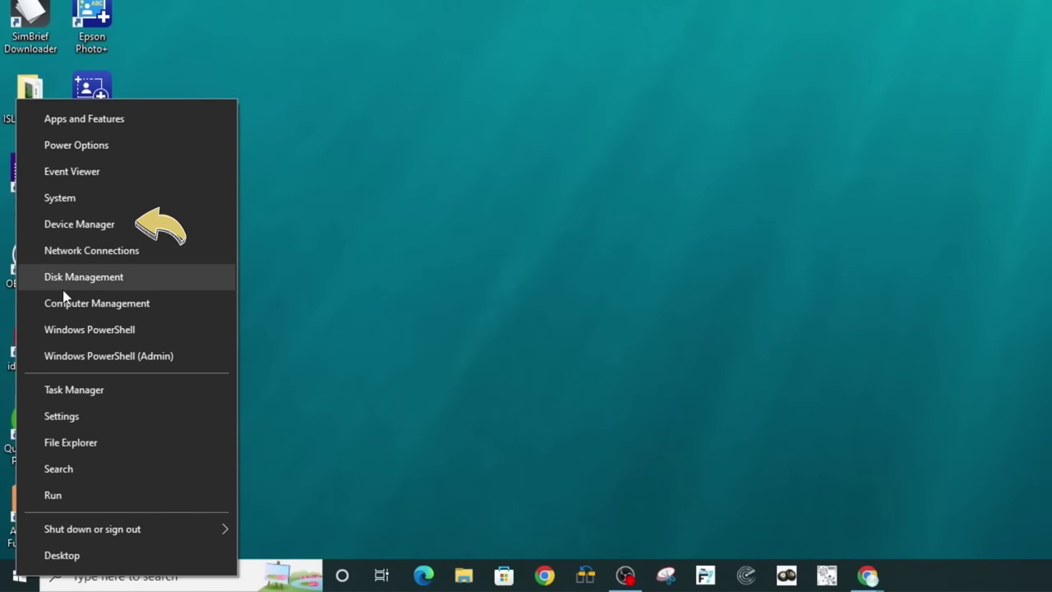
click(71, 227)
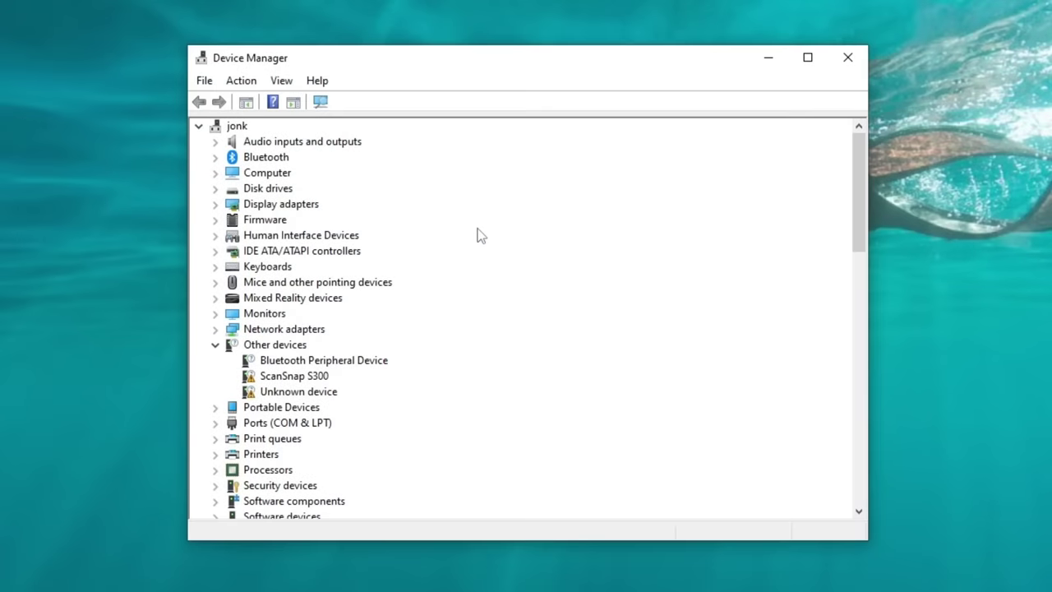
Check the device actions of the High precision event timer under System devices and close Device Manager
scroll(387, 219, down, 6)
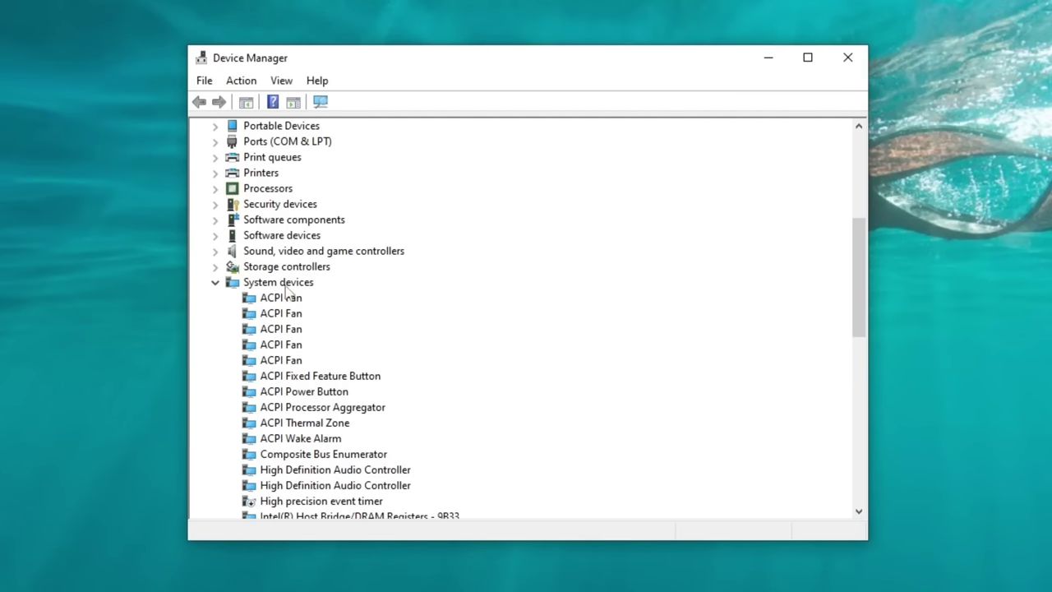
click(292, 284)
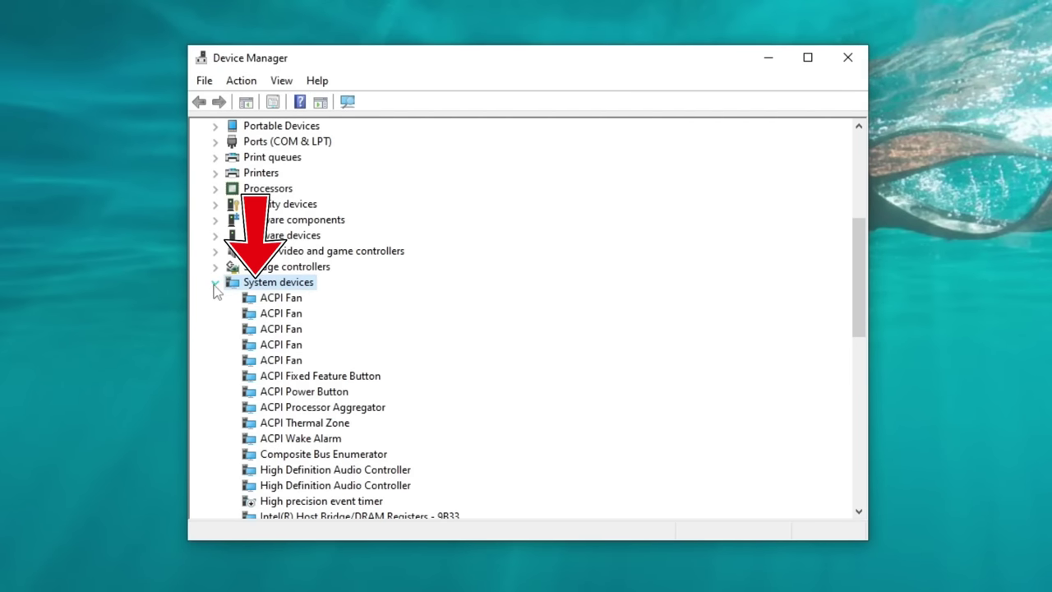
scroll(324, 351, down, 3)
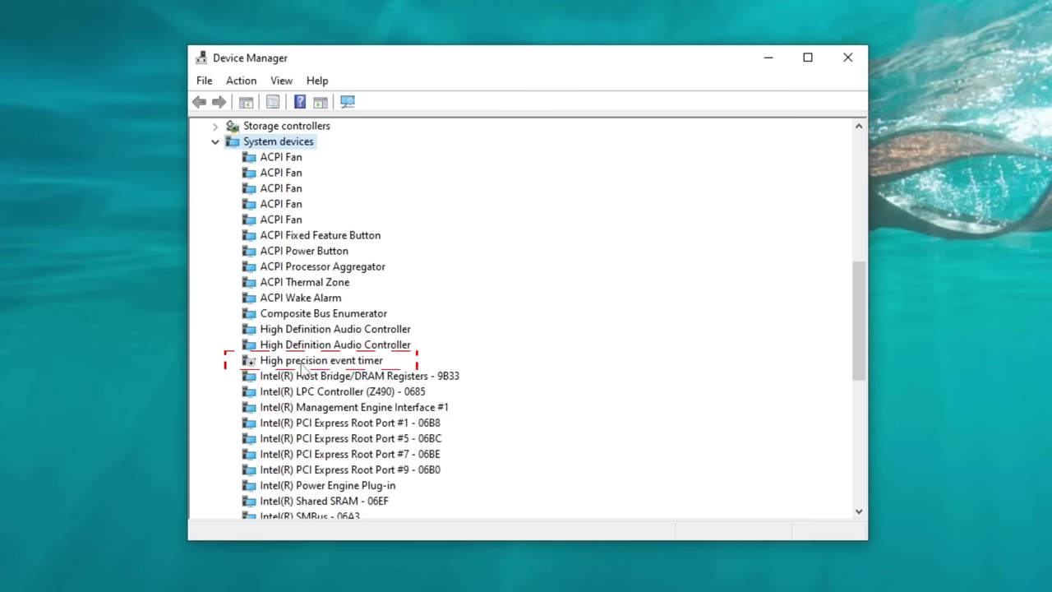
right_click(307, 370)
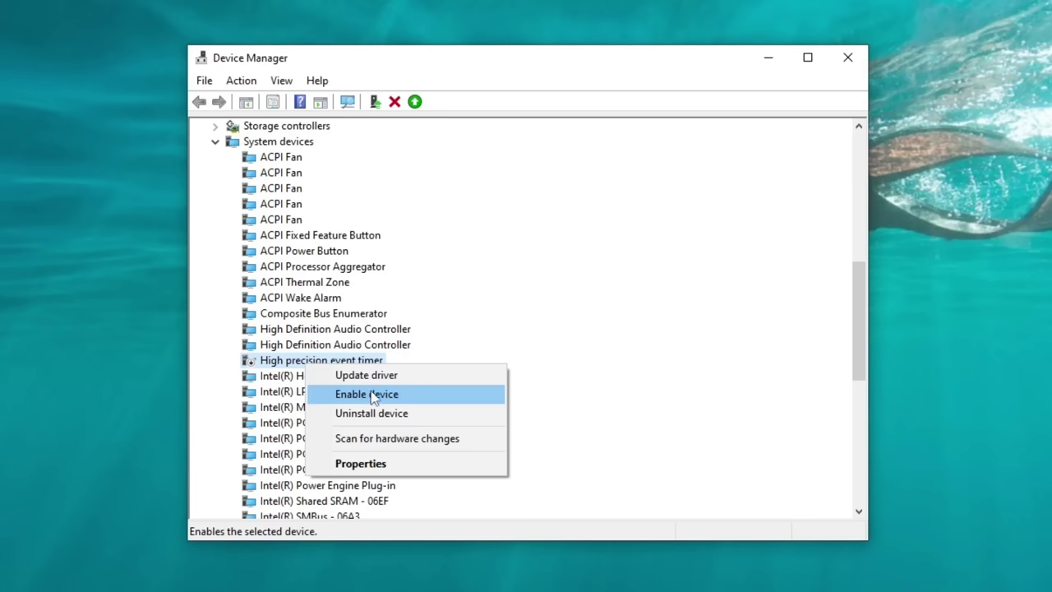
click(851, 58)
click(850, 58)
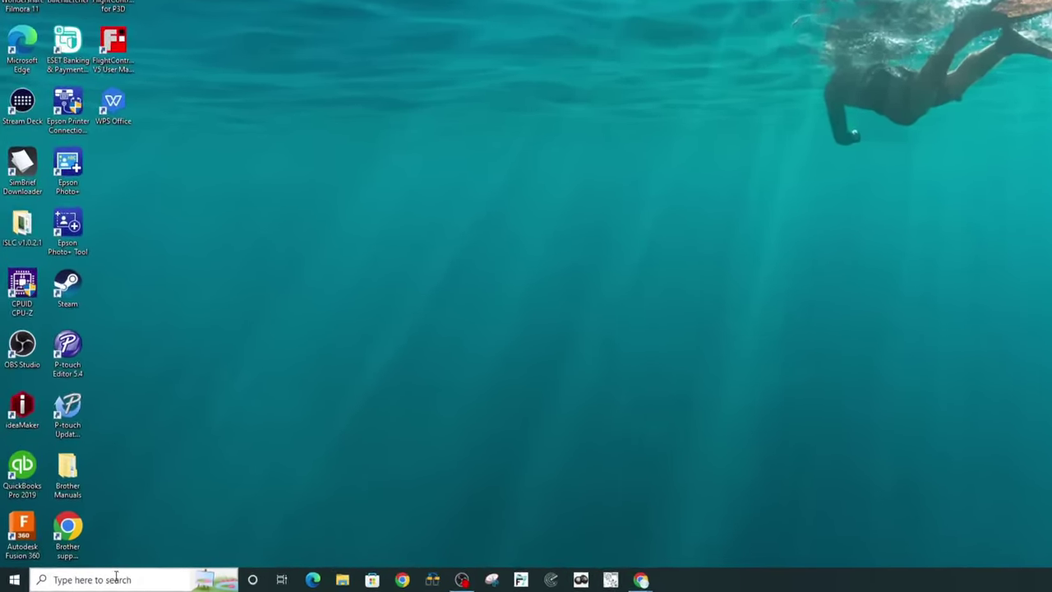
Open the Windows power plan selection and bring up the advanced power settings of the High performance plan
click(77, 580)
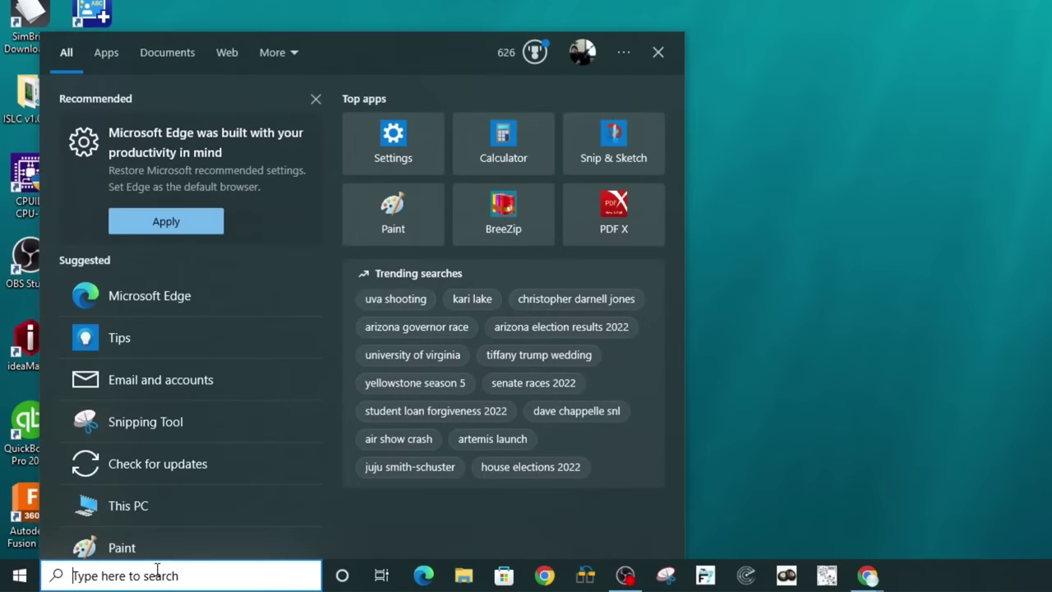
text(power)
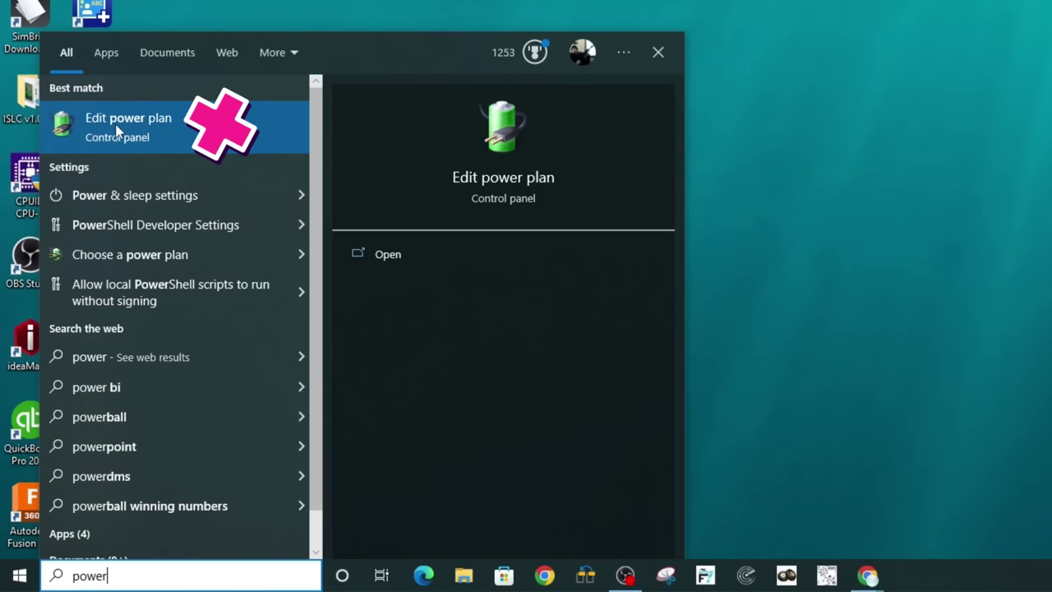
click(116, 264)
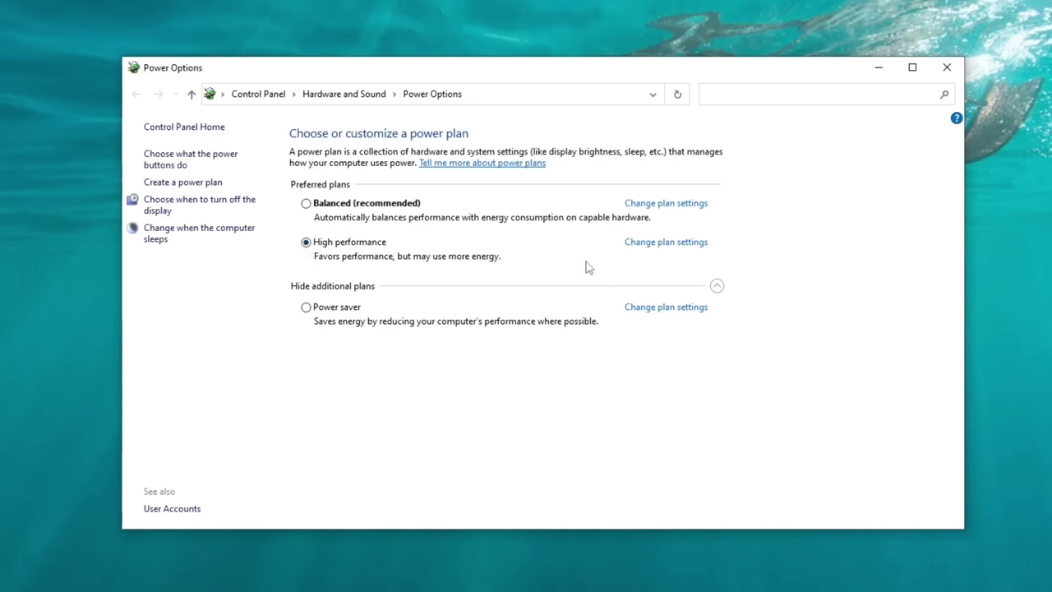
click(654, 246)
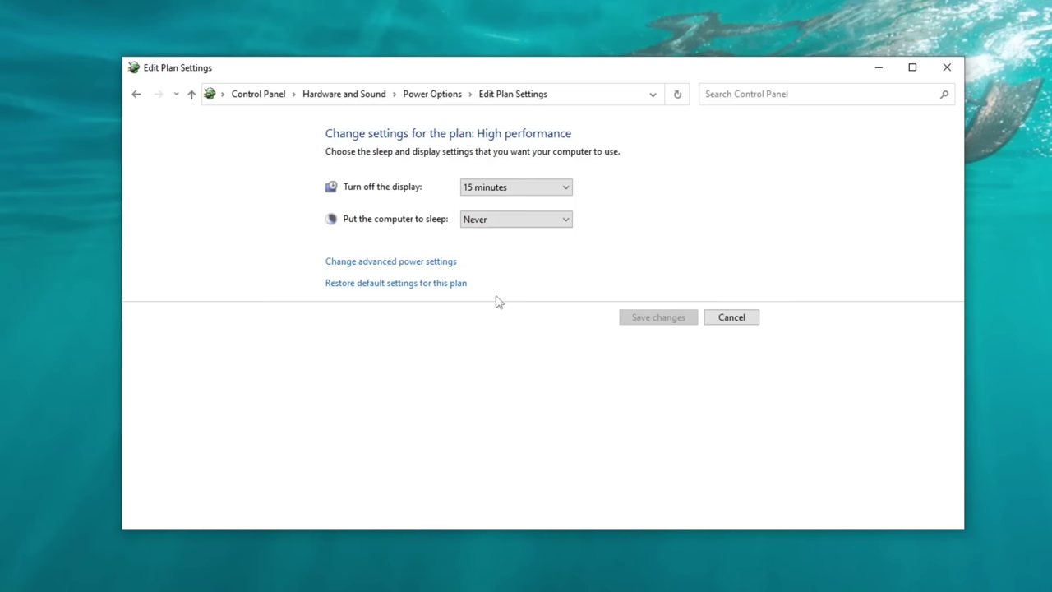
click(413, 272)
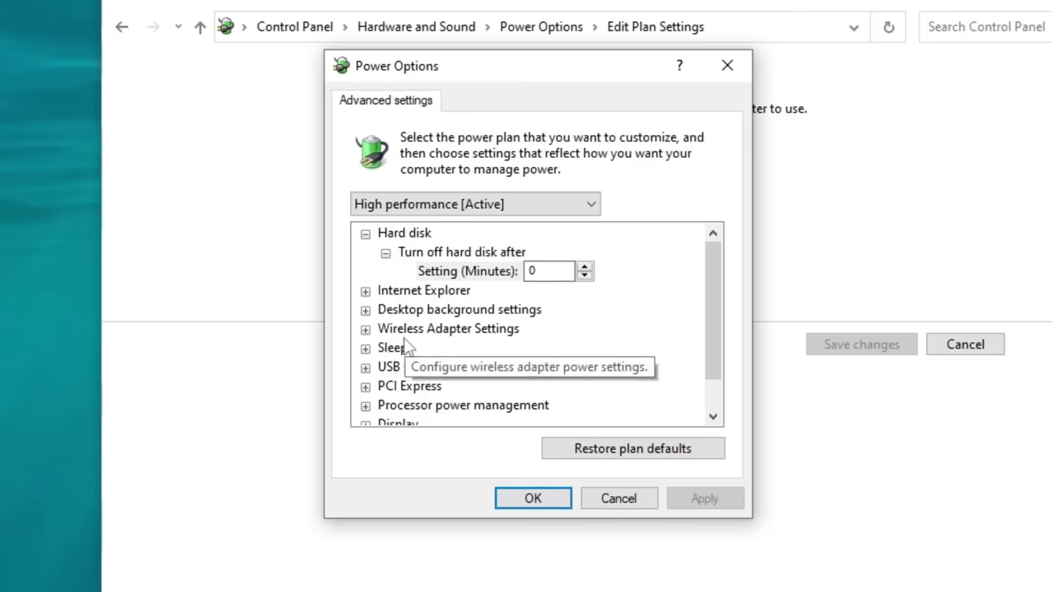
Check the Power Saving Mode setting under Wireless Adapter Settings
click(365, 329)
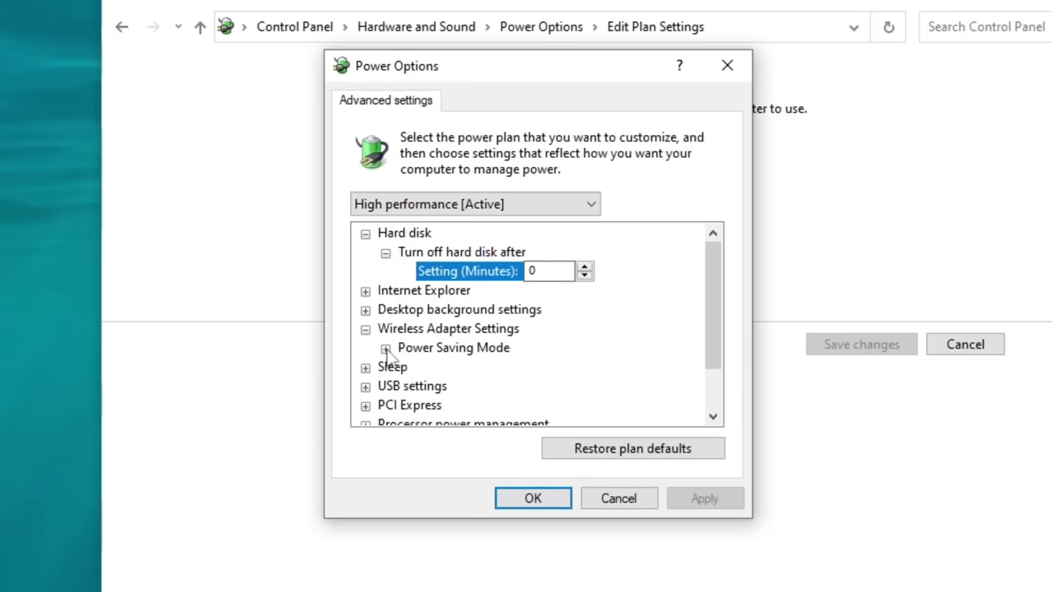
click(385, 349)
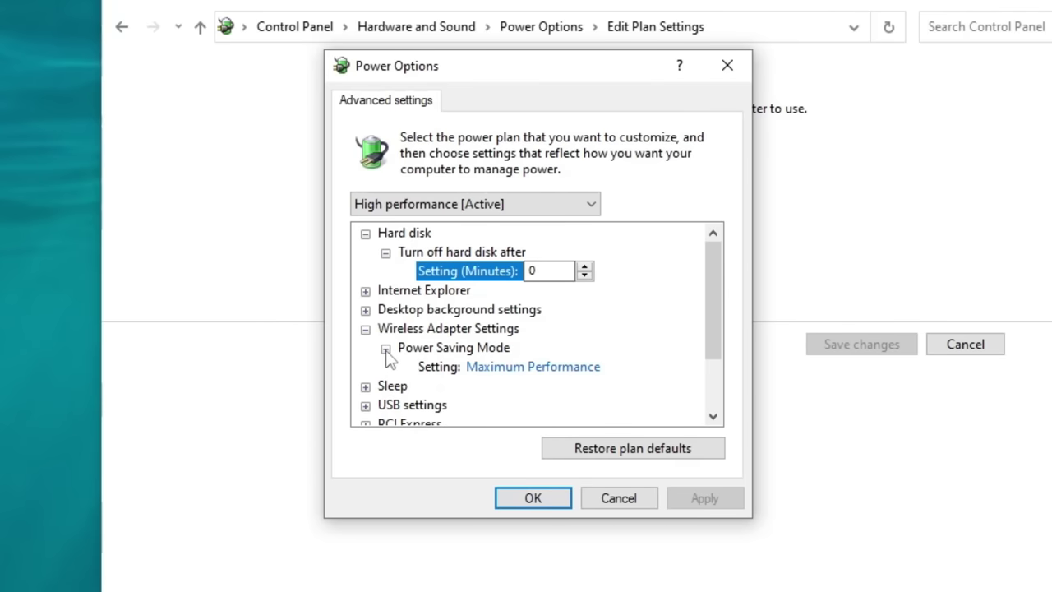
click(503, 368)
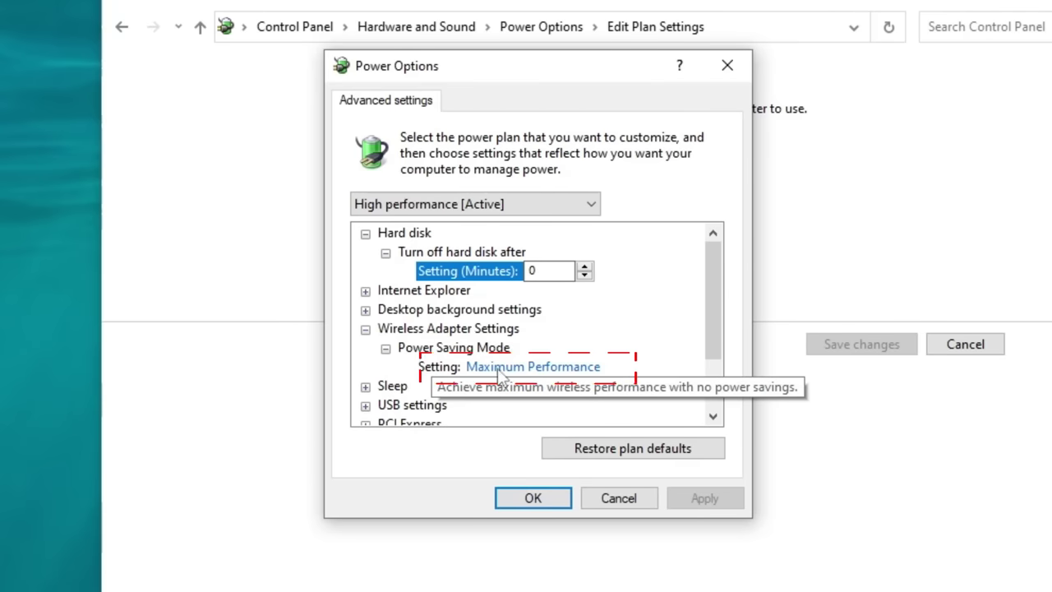
click(609, 369)
Check the USB selective suspend setting and the Link State Power Management setting under PCI Express
scroll(576, 345, down, 2)
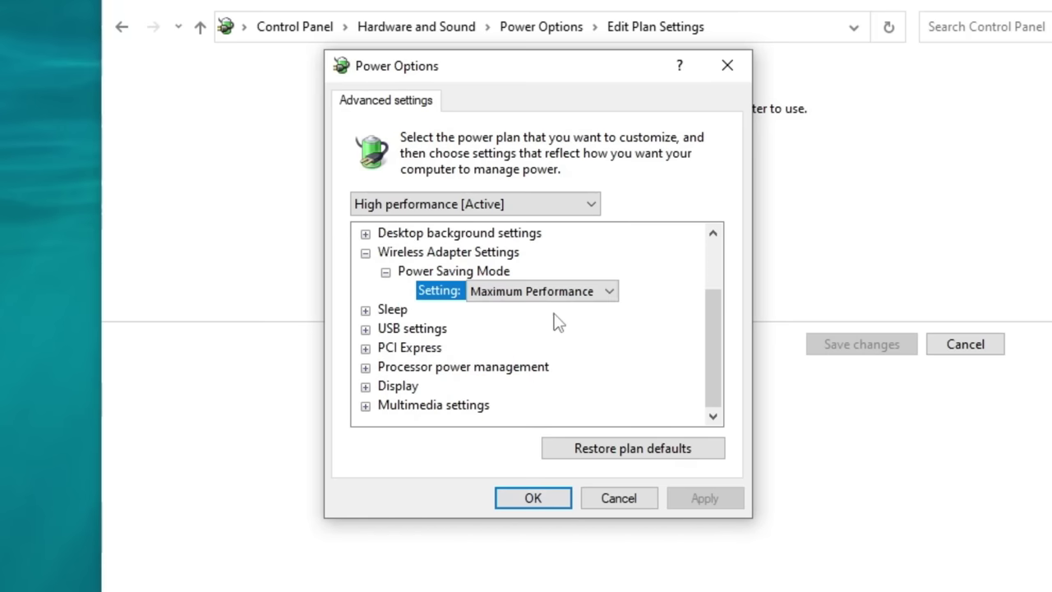
click(366, 330)
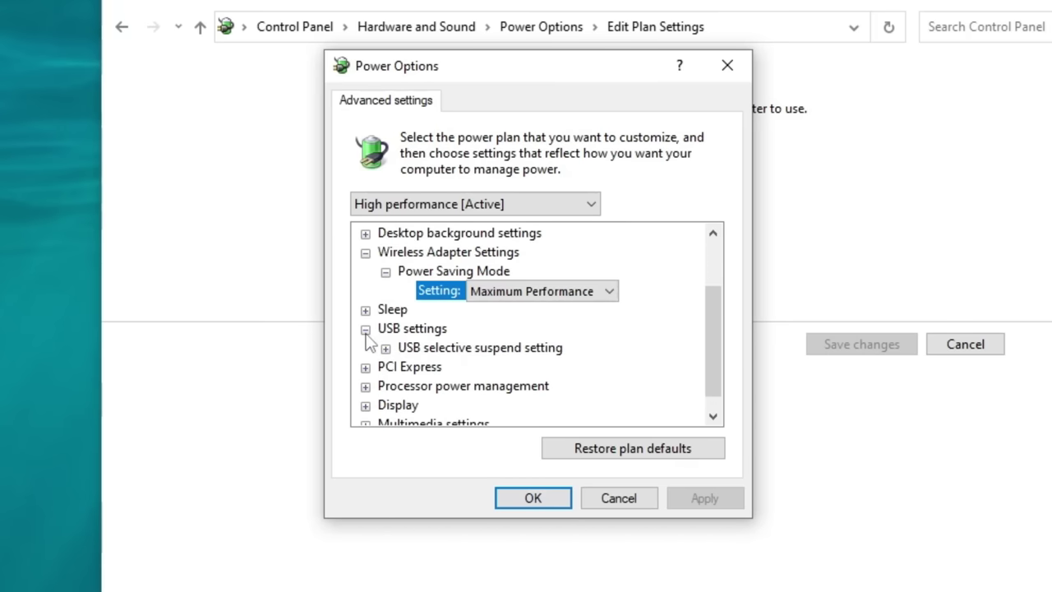
click(386, 349)
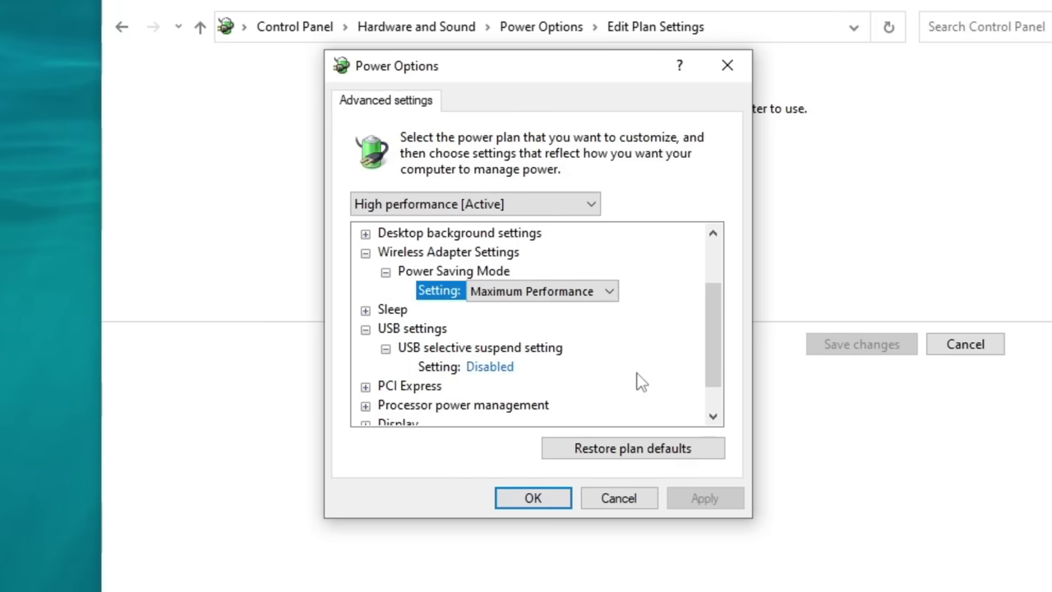
scroll(636, 381, down, 1)
click(366, 348)
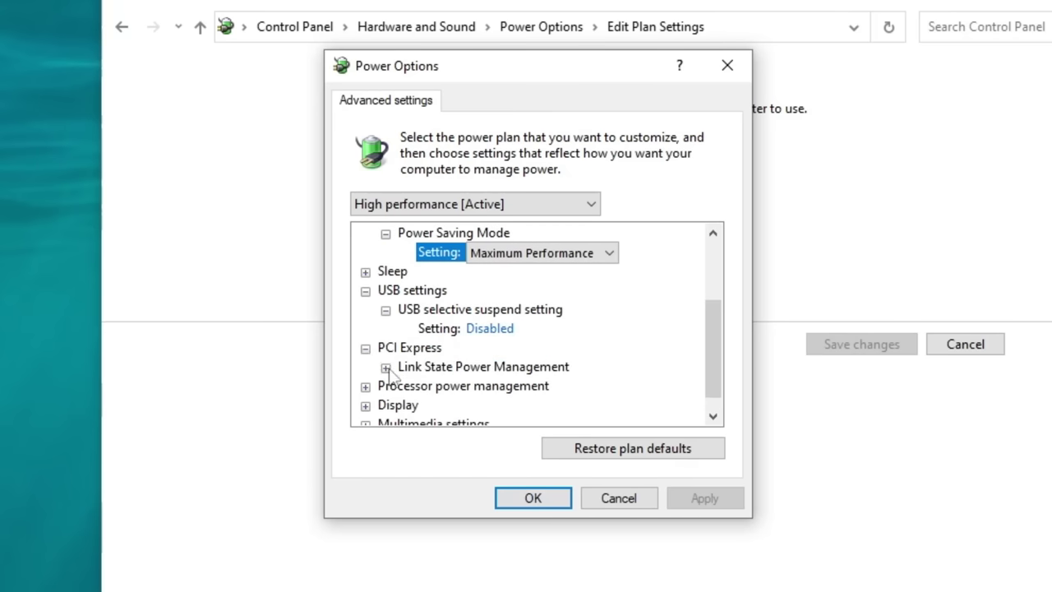
click(386, 367)
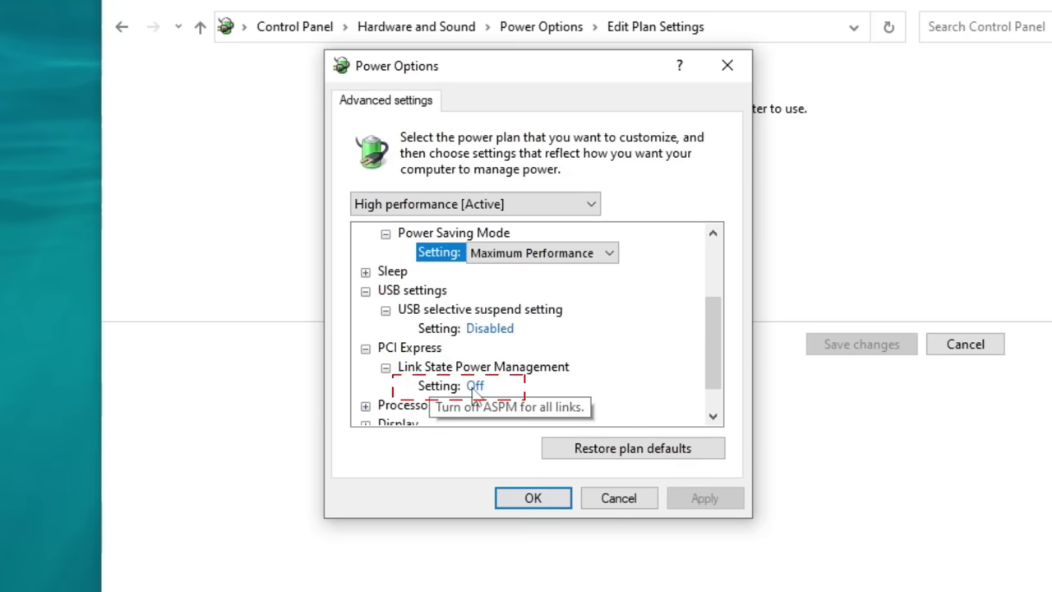
Confirm the advanced power settings and leave the High performance plan's settings page
mouse_move(707, 375)
mouse_down()
mouse_move(712, 417)
mouse_move(712, 380)
mouse_up()
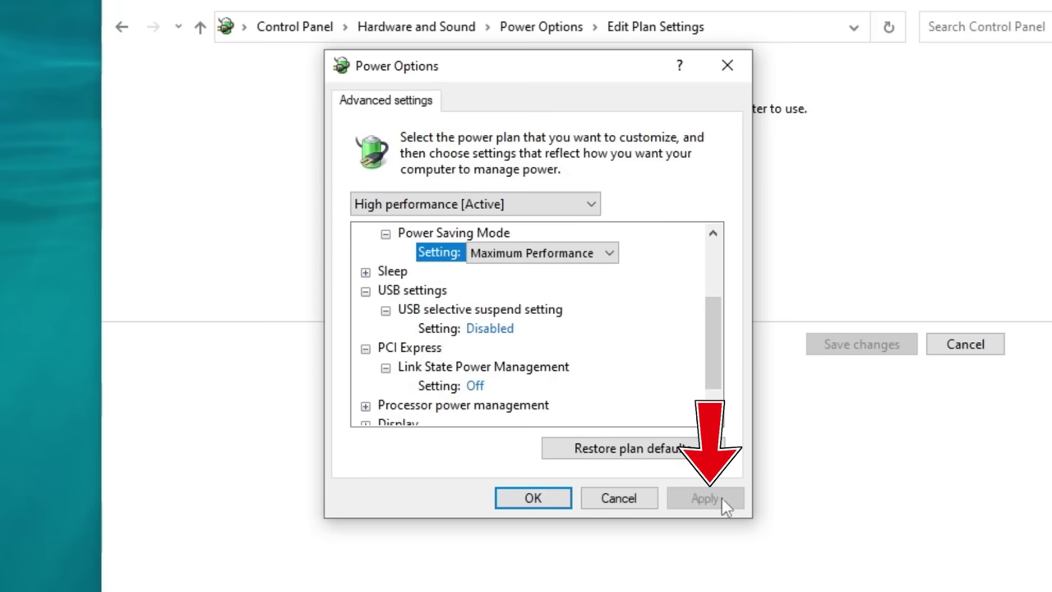
click(555, 498)
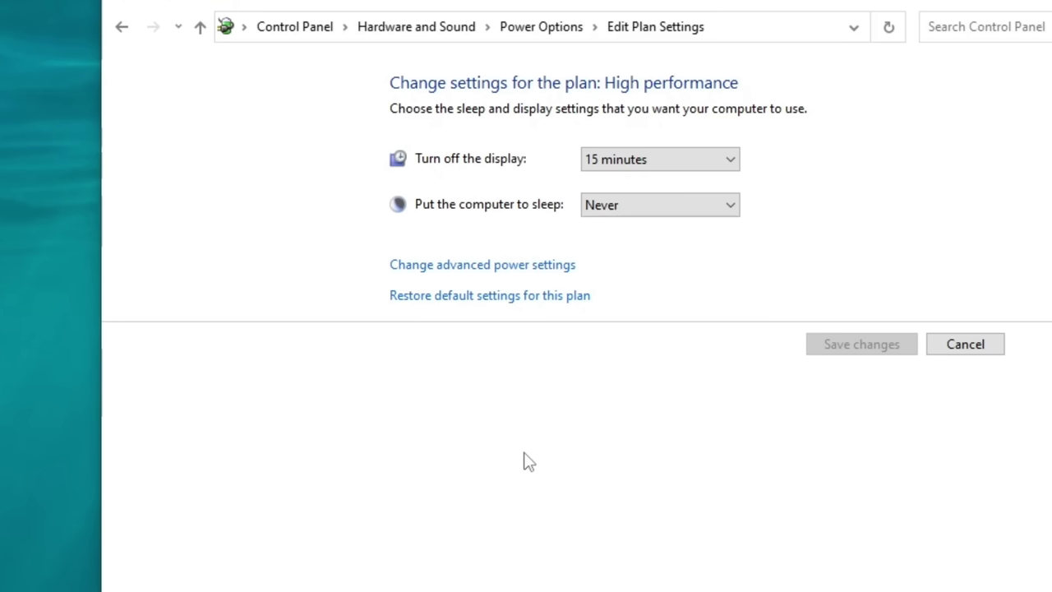
click(980, 344)
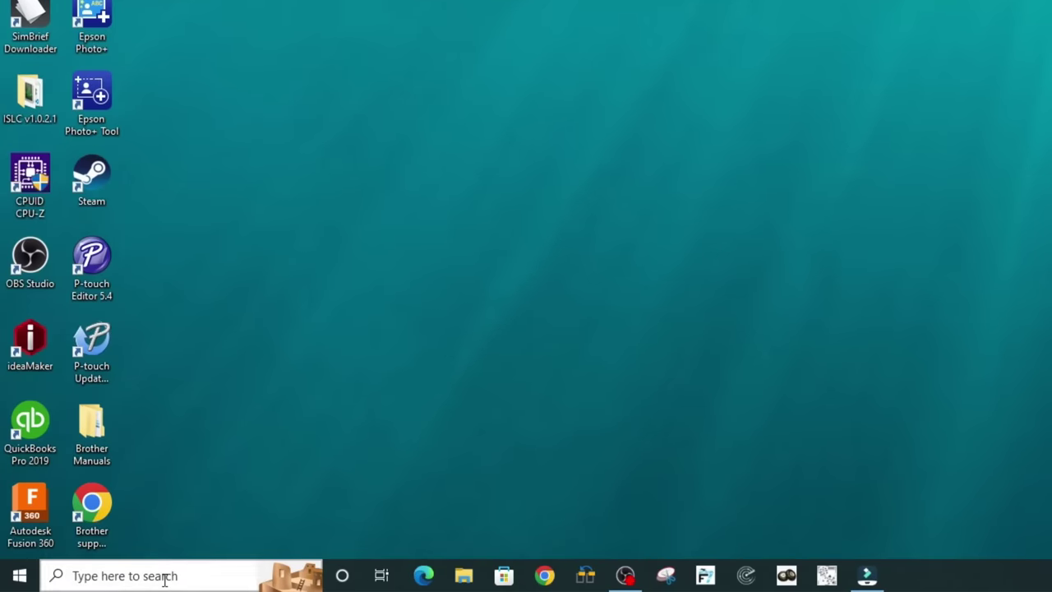
Search Windows for "game", bring up the Game Mode settings and go on to the related Graphics settings
click(83, 585)
text(game)
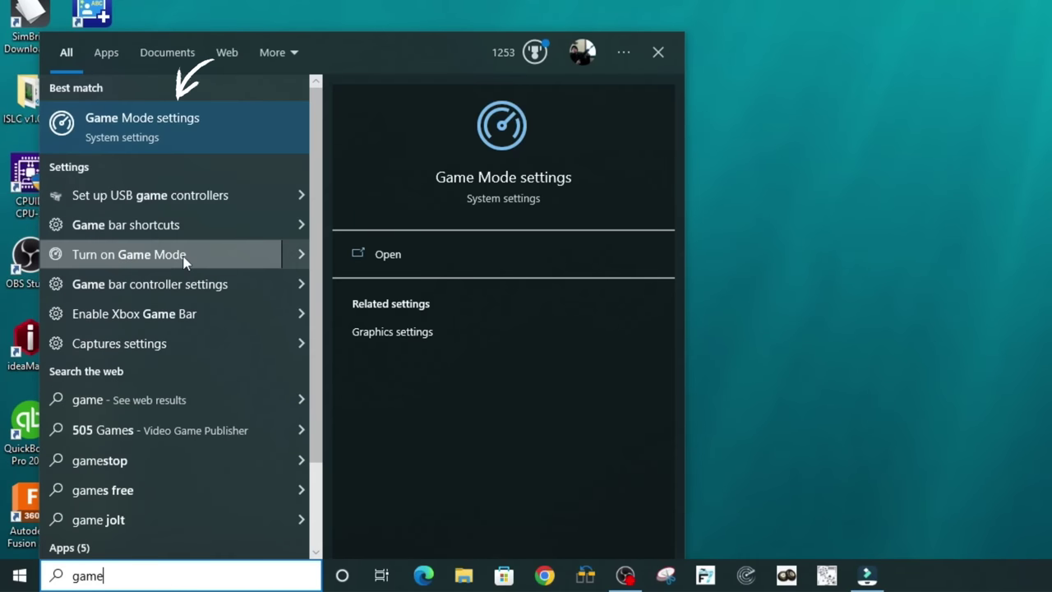
click(159, 138)
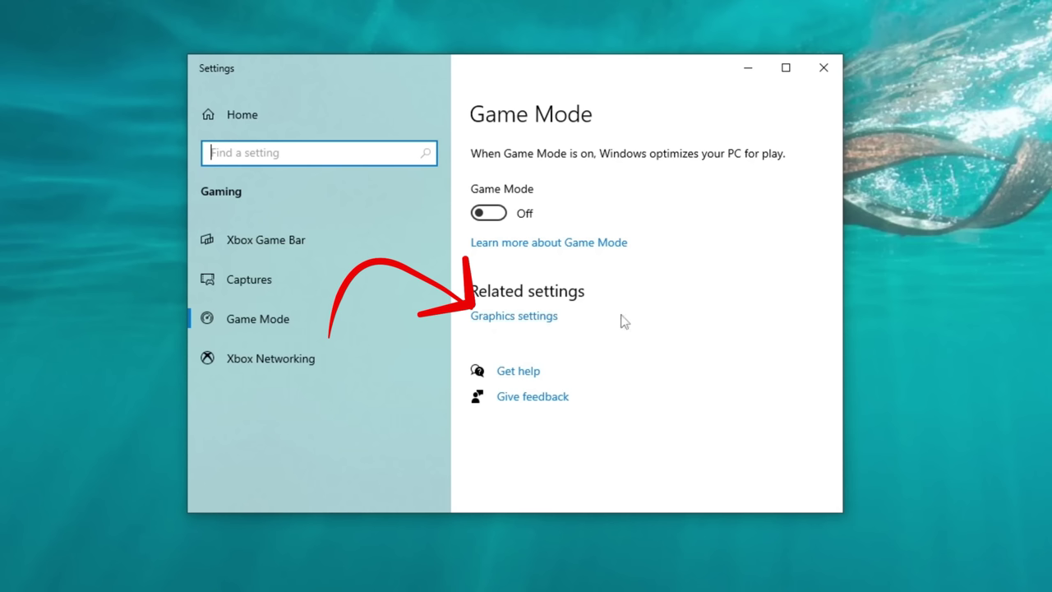
click(498, 320)
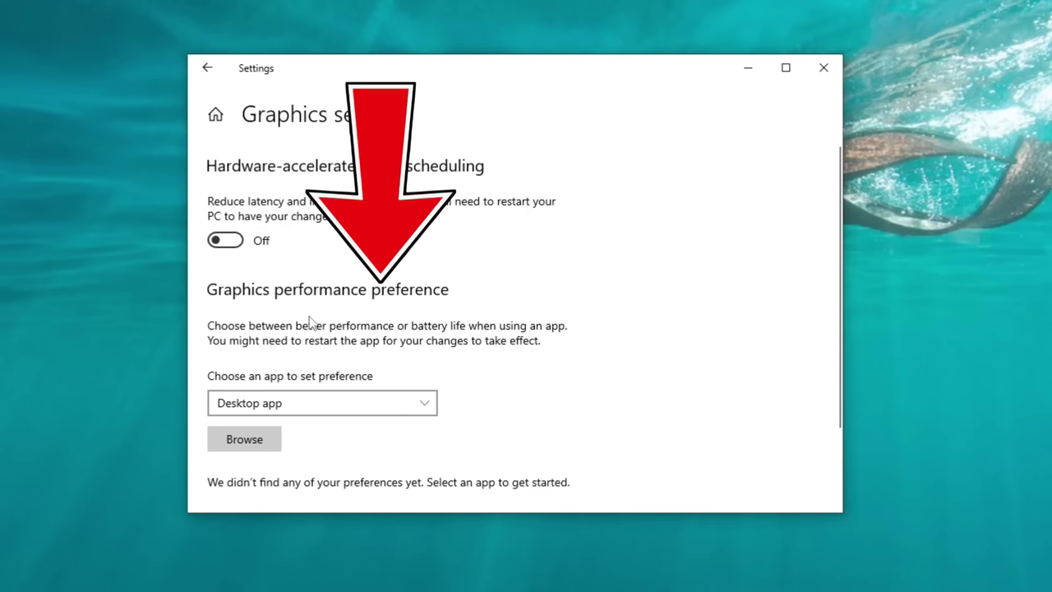
Add the Microsoft Store app Microsoft Flight Simulator to the graphics performance preference list
scroll(641, 309, down, 2)
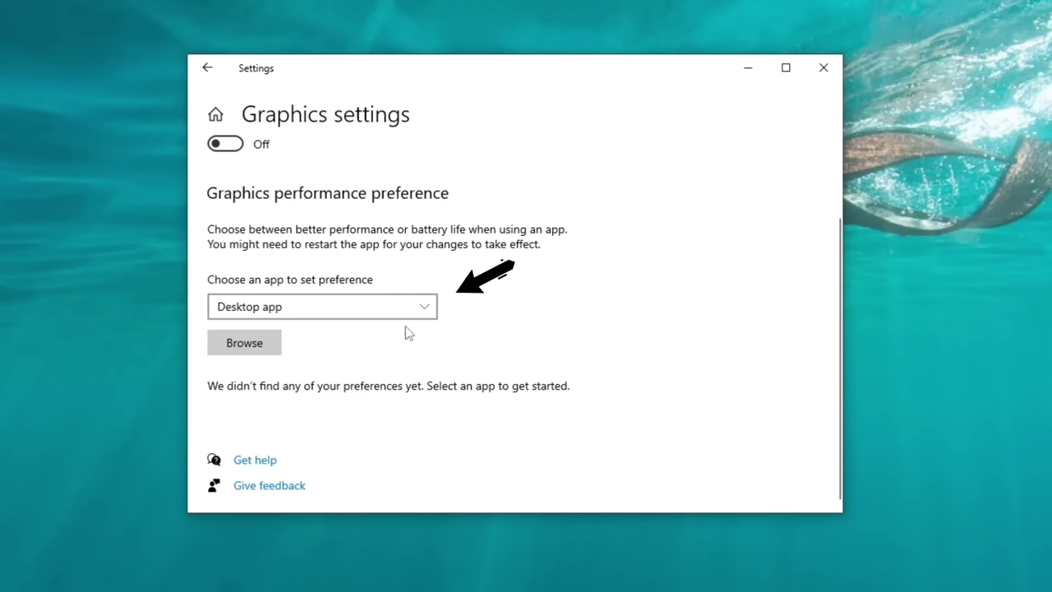
click(424, 307)
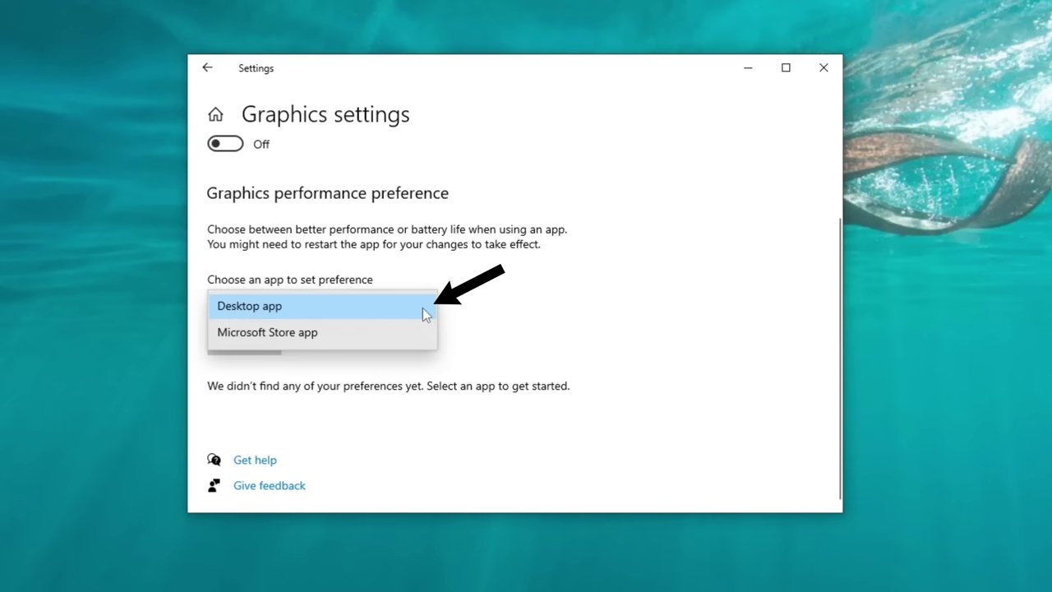
click(348, 335)
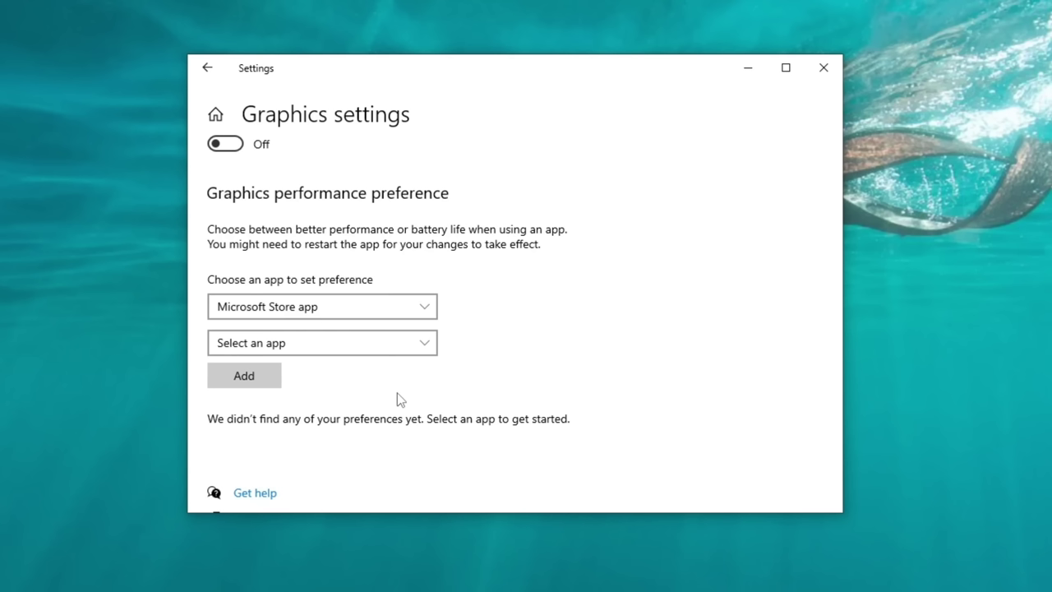
click(421, 347)
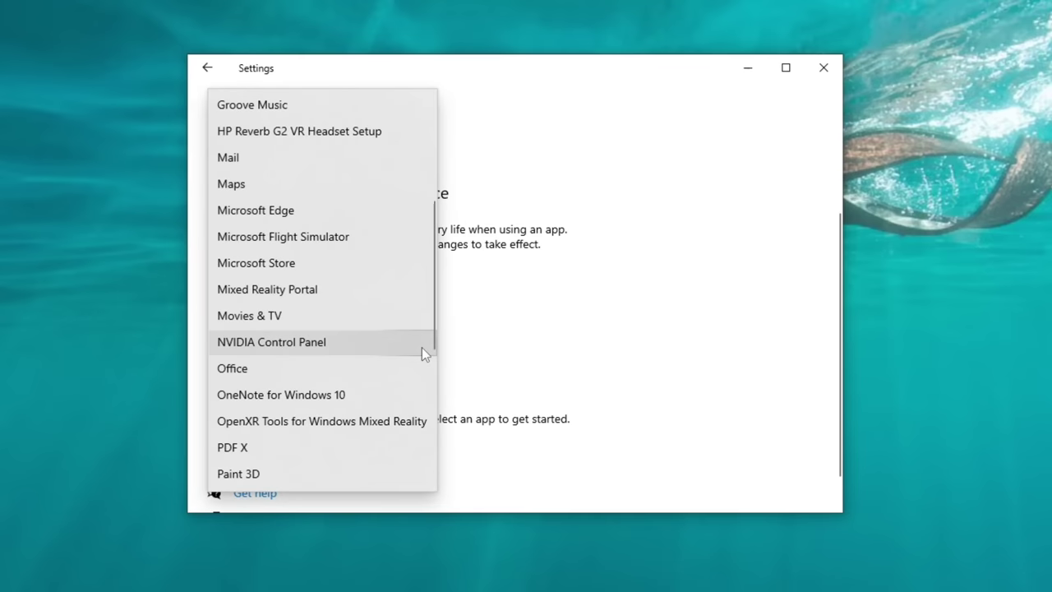
click(295, 238)
click(251, 383)
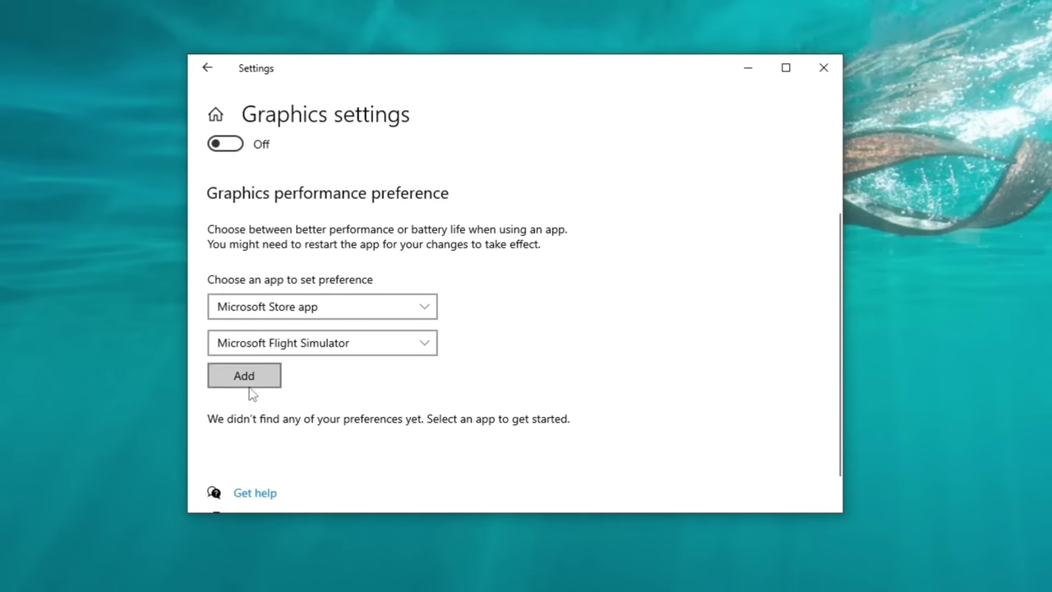
scroll(289, 422, down, 1)
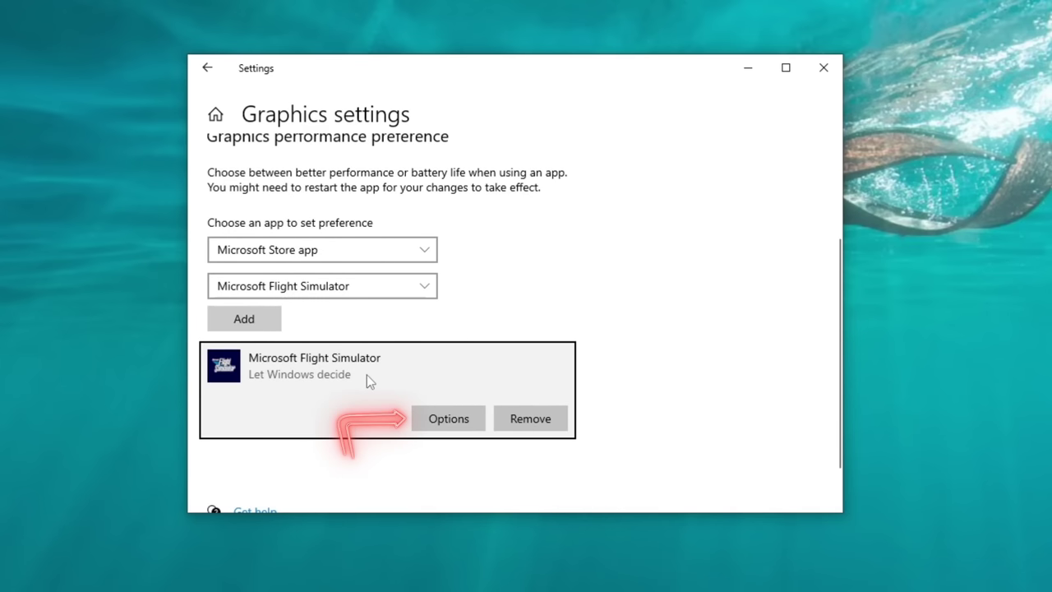
Set the graphics preference of Microsoft Flight Simulator to High performance, save it and close Settings
click(458, 417)
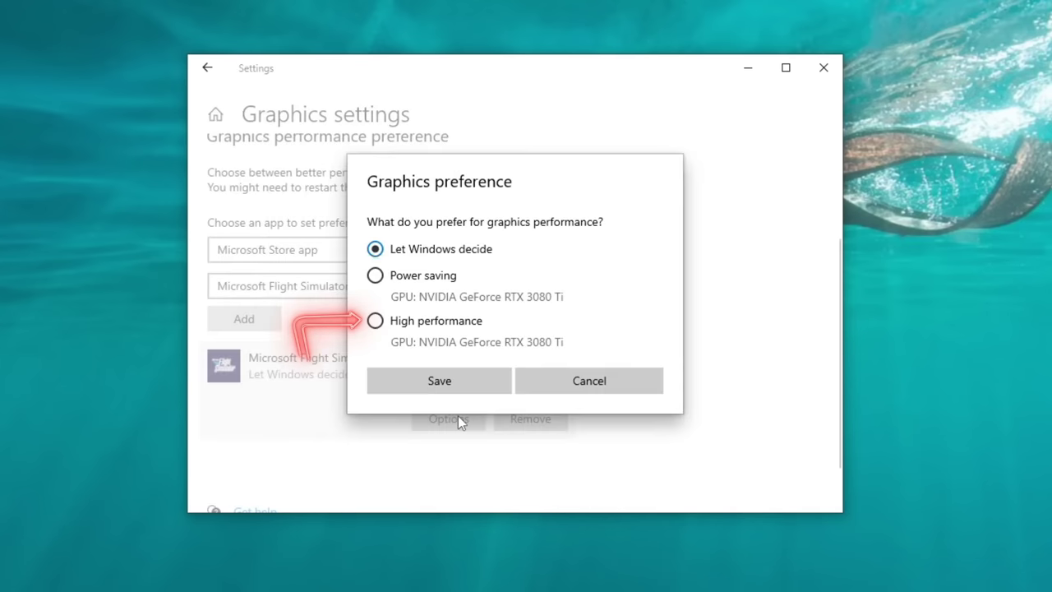
click(375, 321)
click(416, 380)
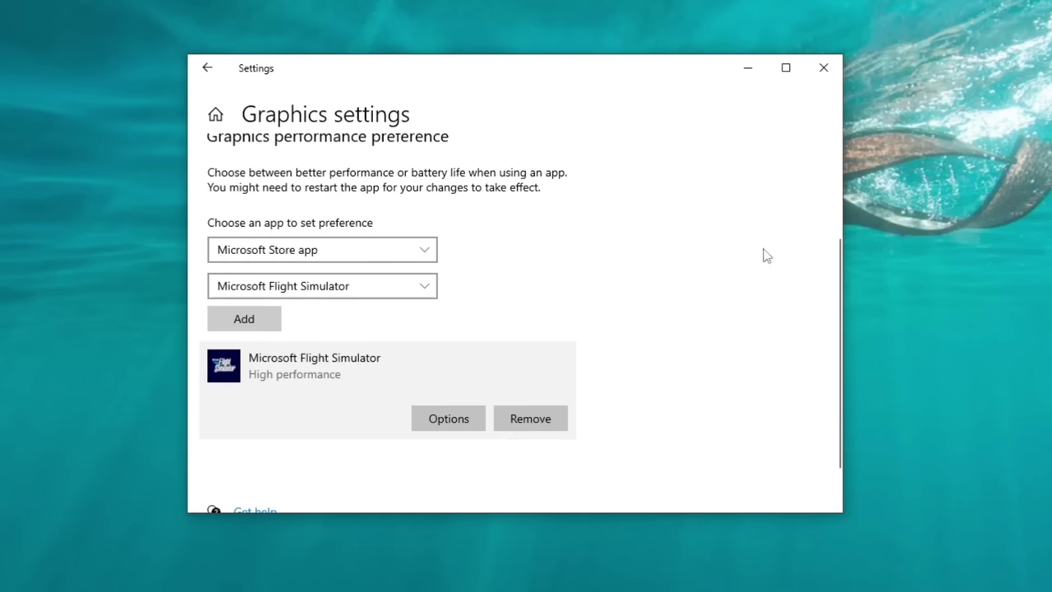
click(818, 67)
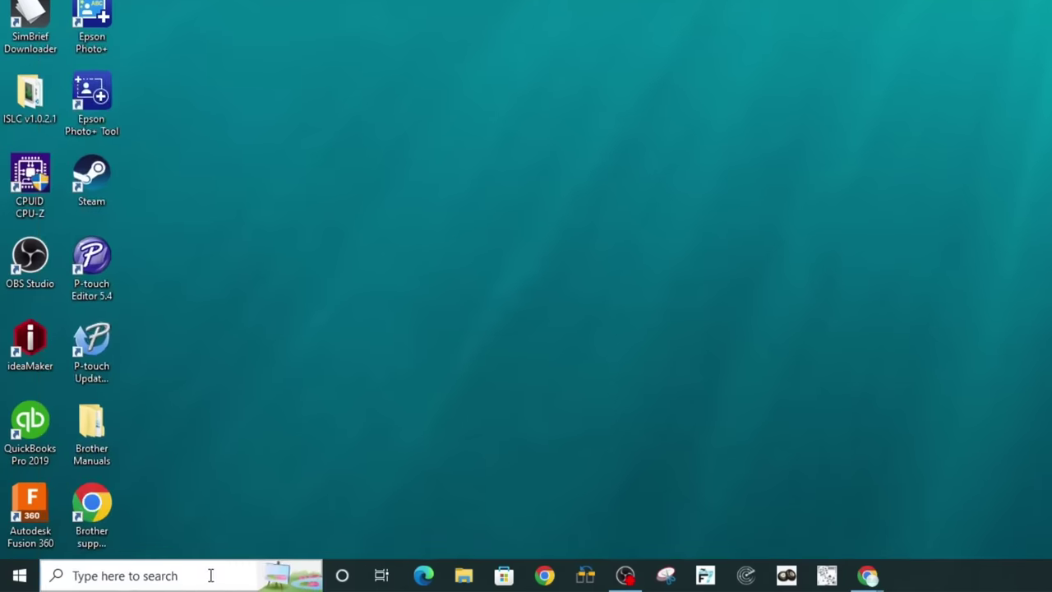
Find the appearance and performance options of Windows and bring up their advanced processor scheduling and virtual memory settings
click(113, 584)
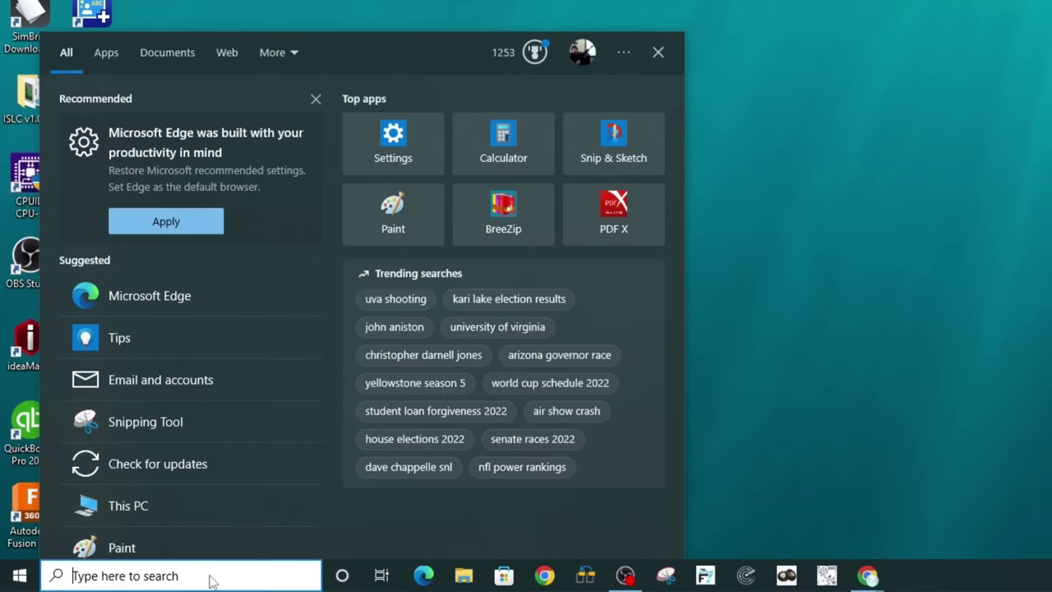
text(perfo)
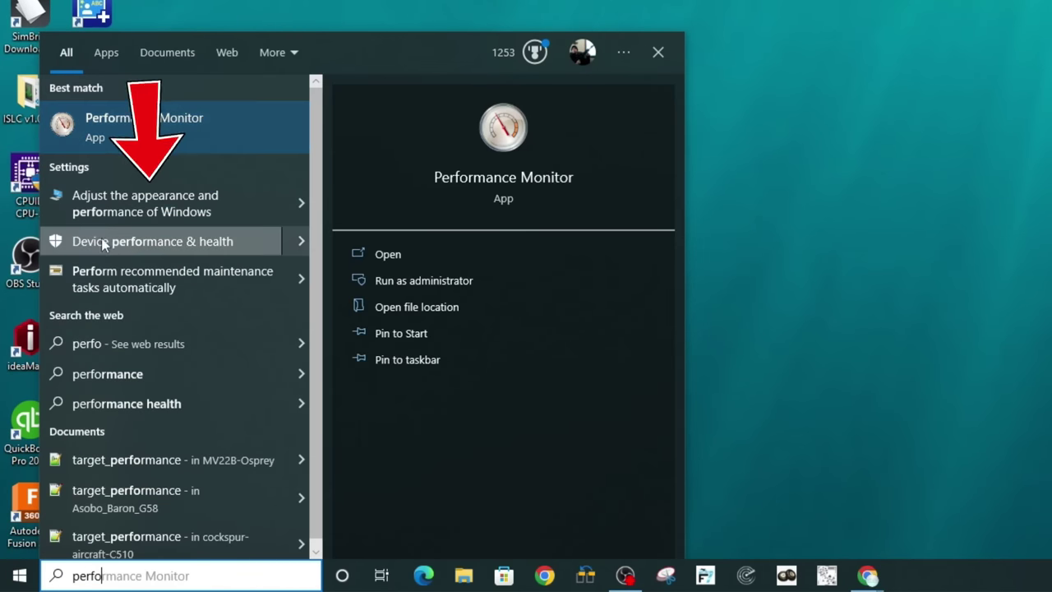
click(148, 212)
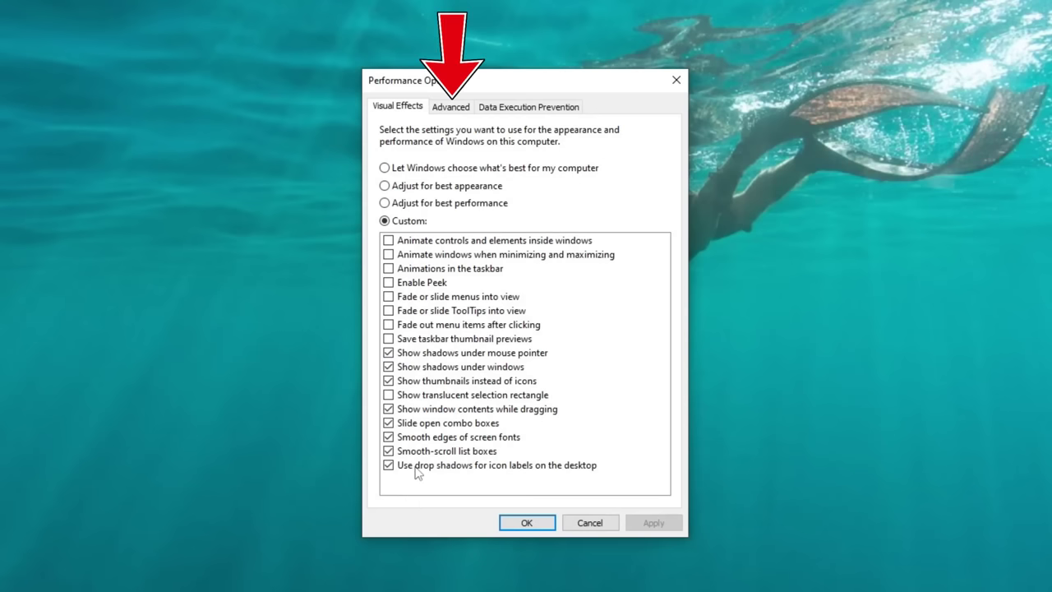
click(452, 108)
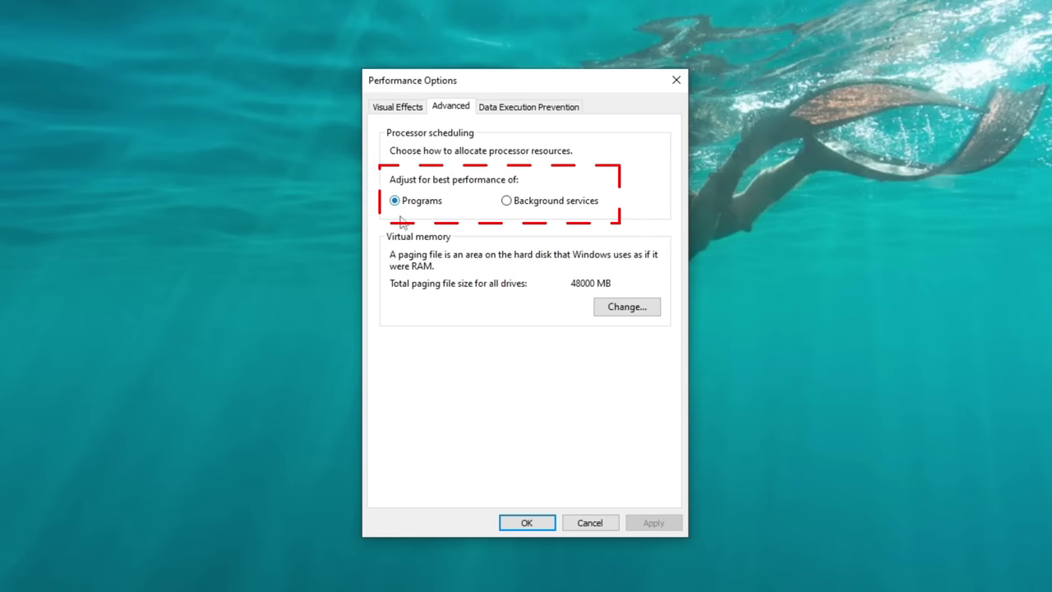
Check the custom paging file size of drive C: in the Virtual Memory settings and confirm the dialog
key(Tab)
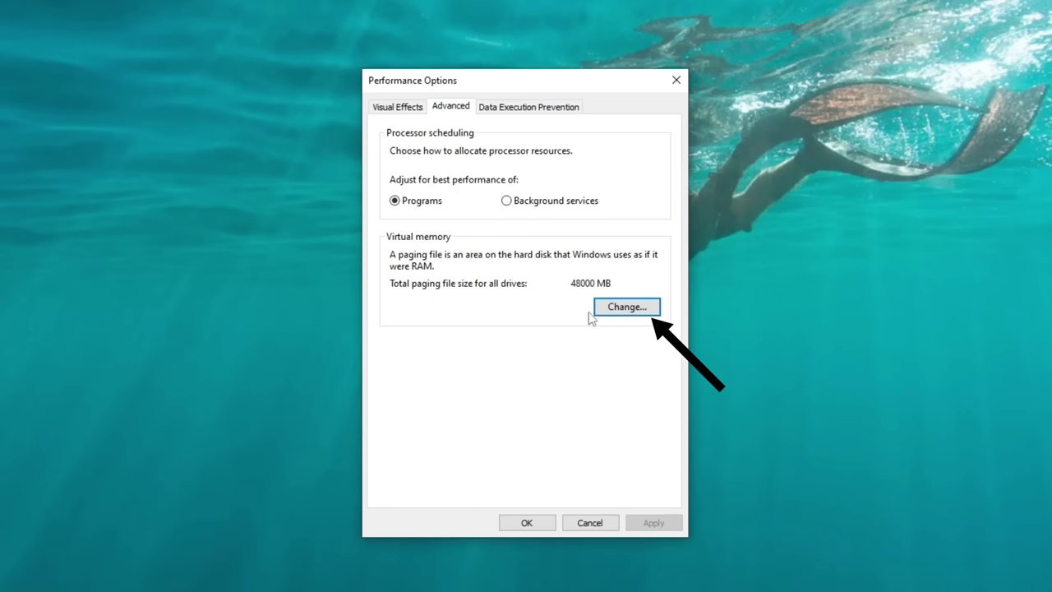
click(628, 307)
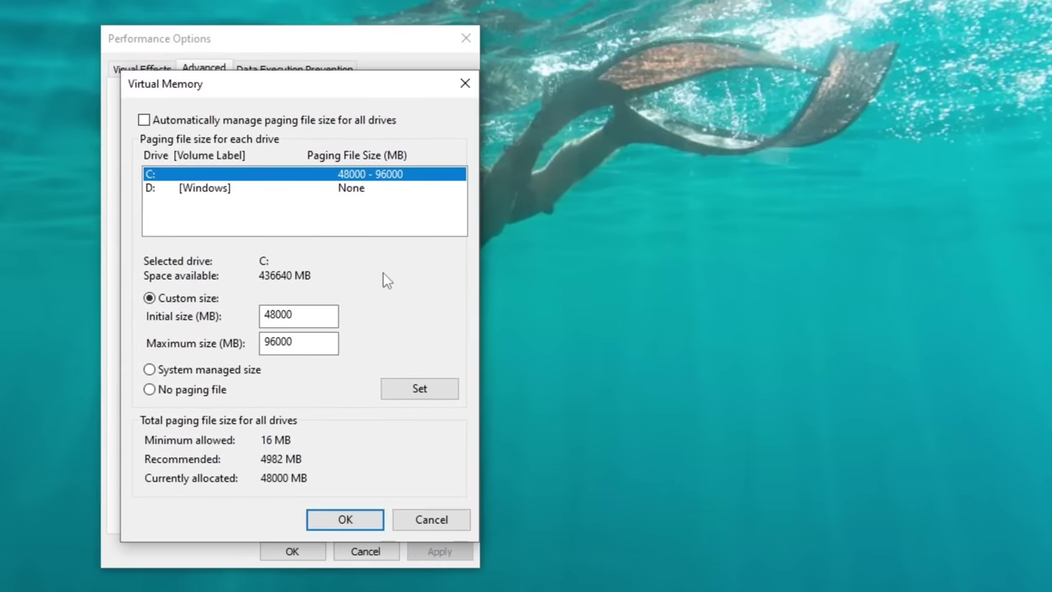
drag(368, 96, 235, 96)
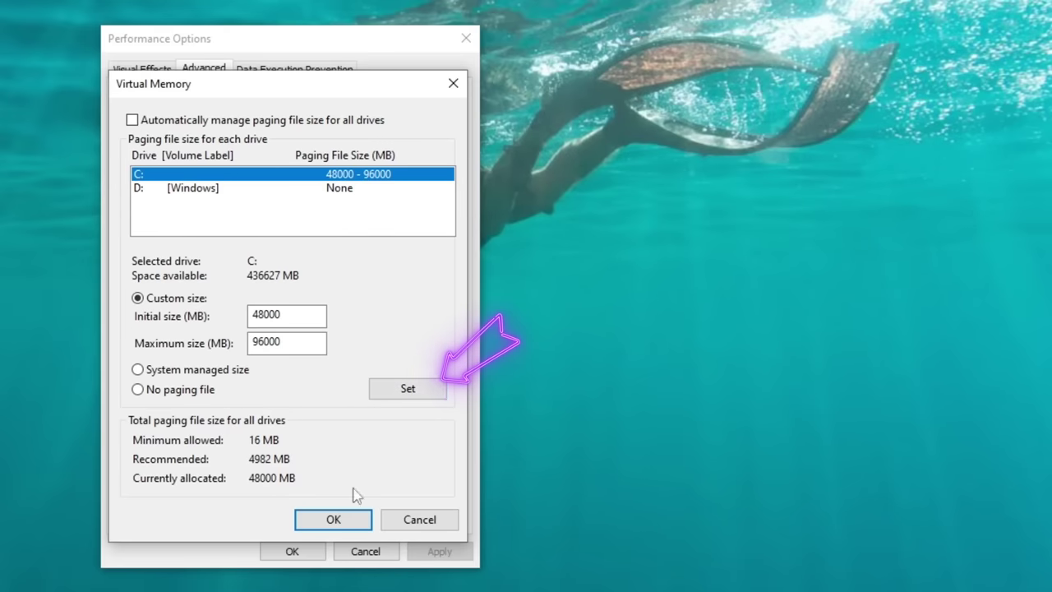
click(333, 520)
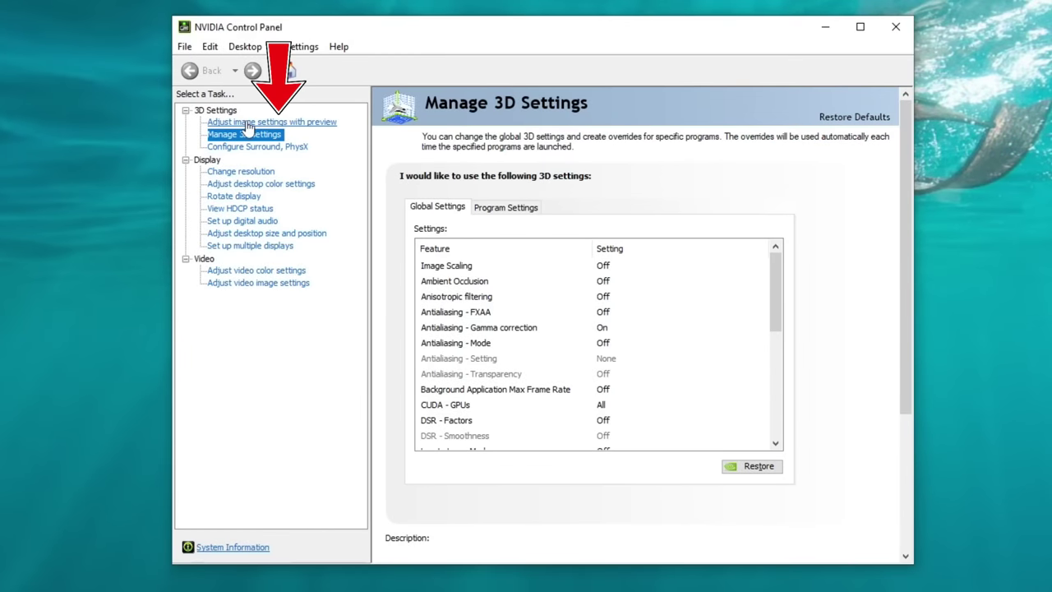
In the NVIDIA Control Panel, try the image preference emphasizing Performance and return to the advanced 3D image settings
click(273, 123)
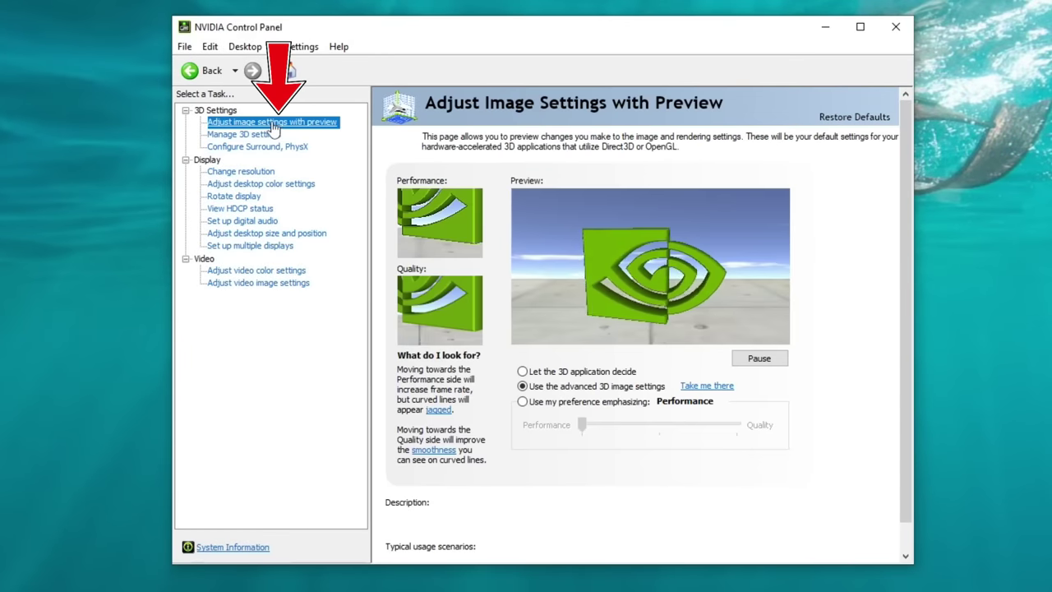
click(567, 403)
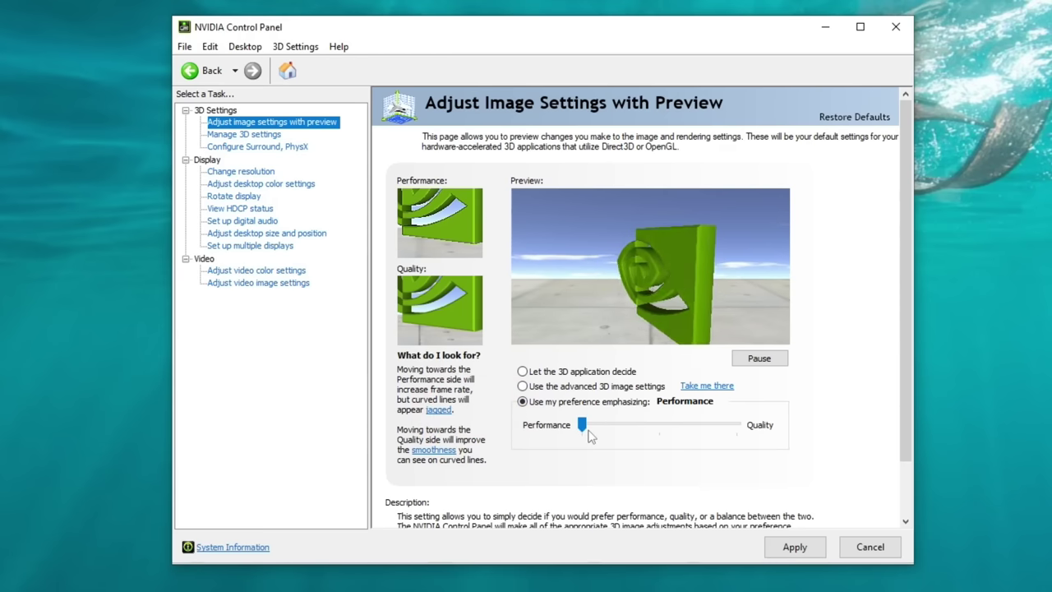
click(526, 387)
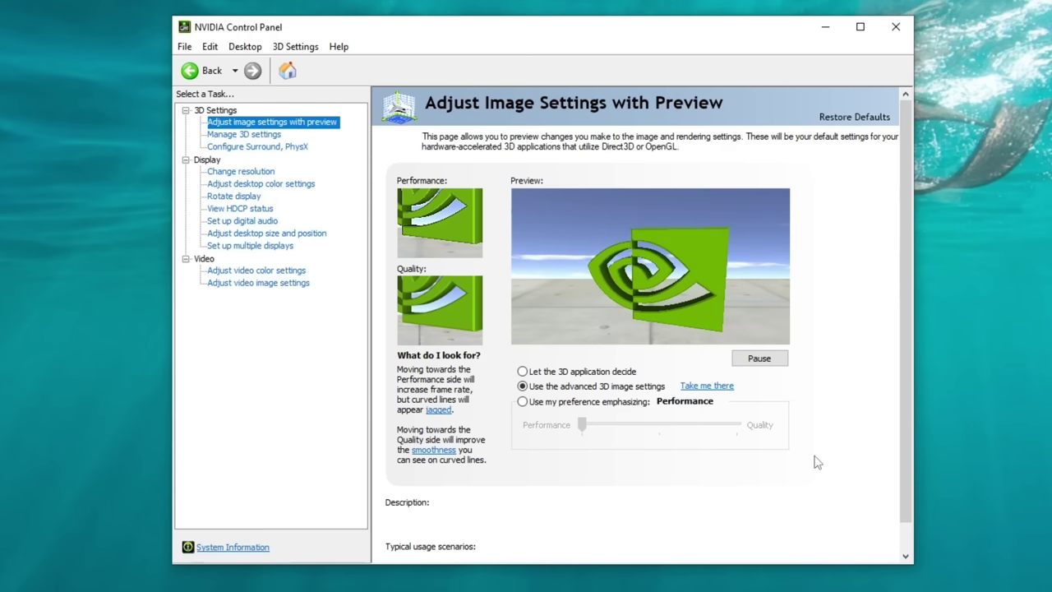
Open the program-specific 3D settings and select Microsoft Flight Simulator as the program to customize
click(240, 136)
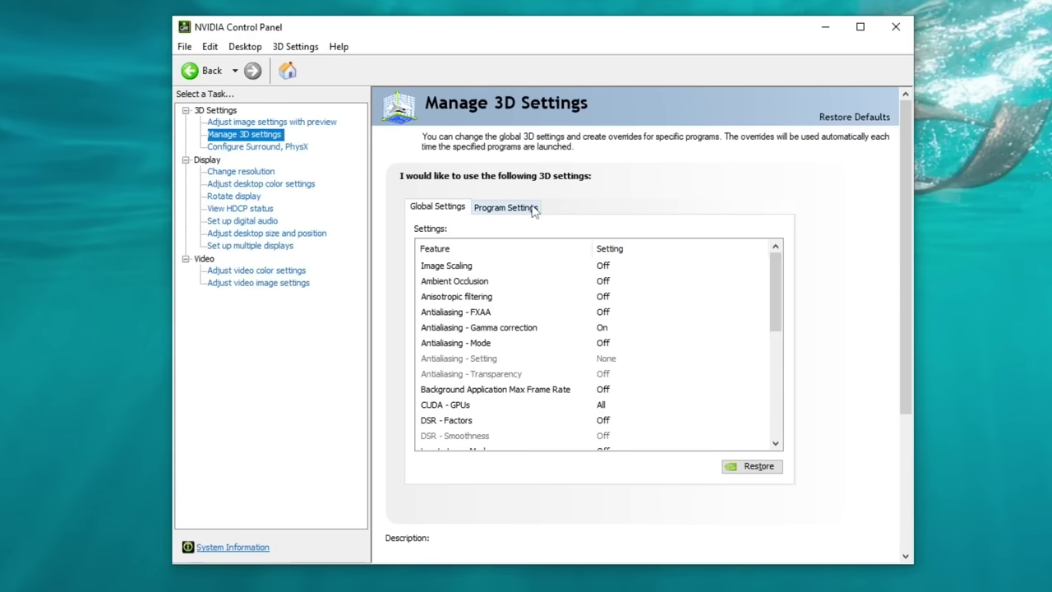
click(505, 210)
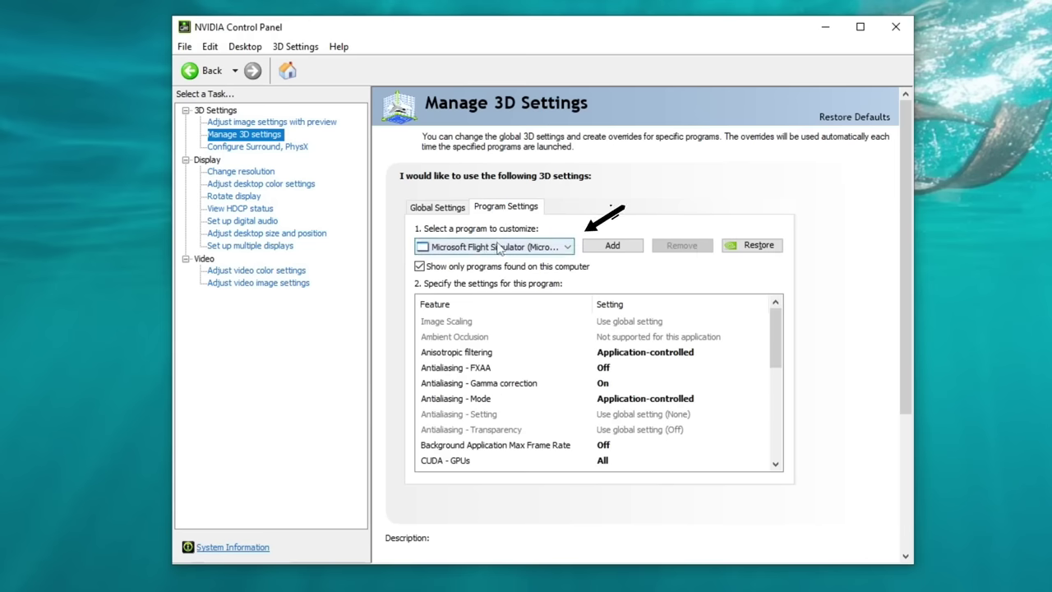
click(568, 246)
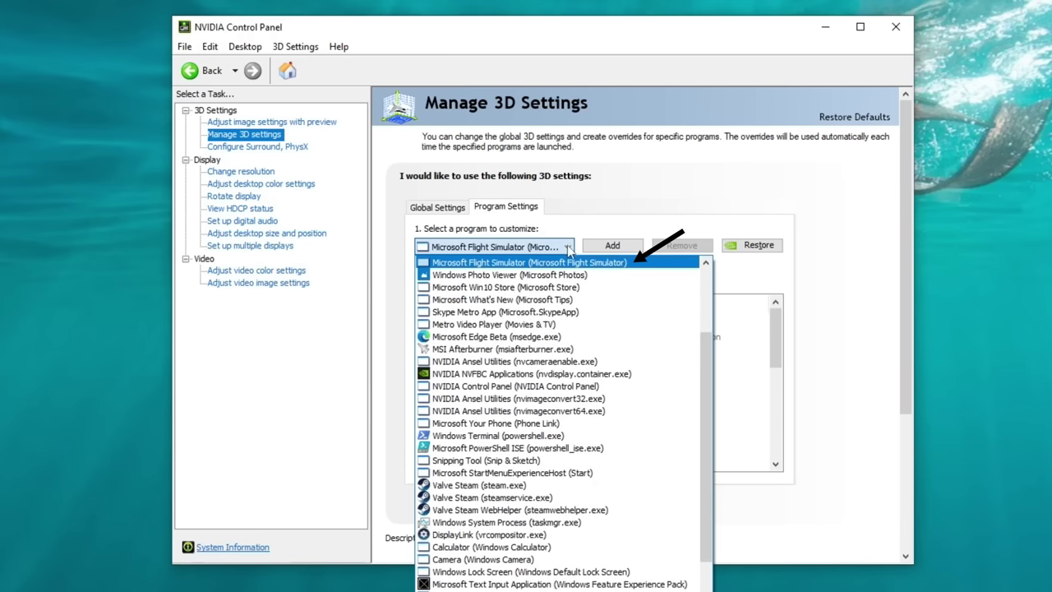
click(552, 269)
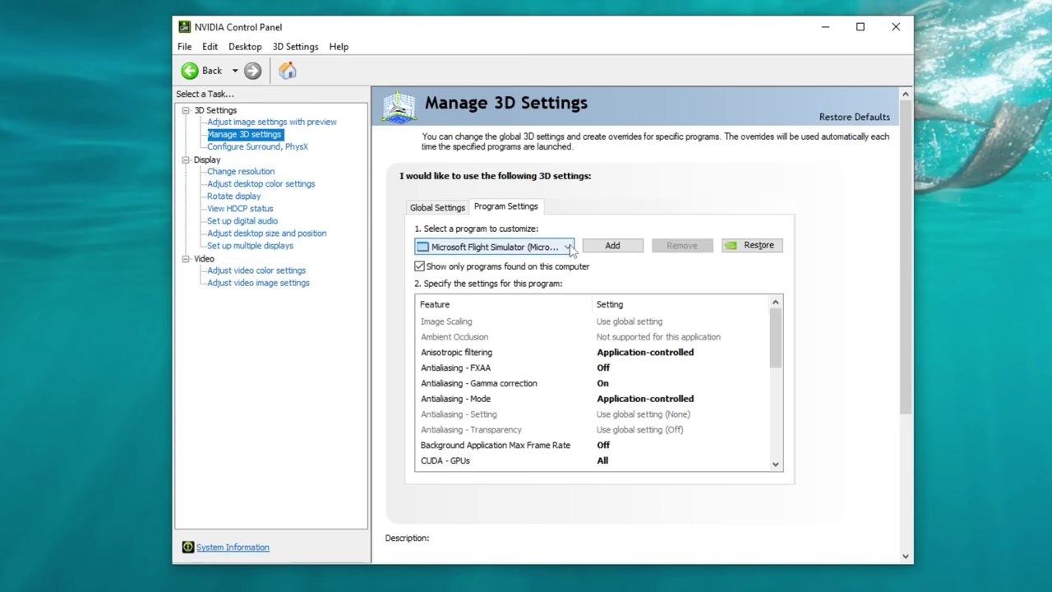
Check the Image Scaling feature in the program settings and its options in the global 3D settings
mouse_move(421, 272)
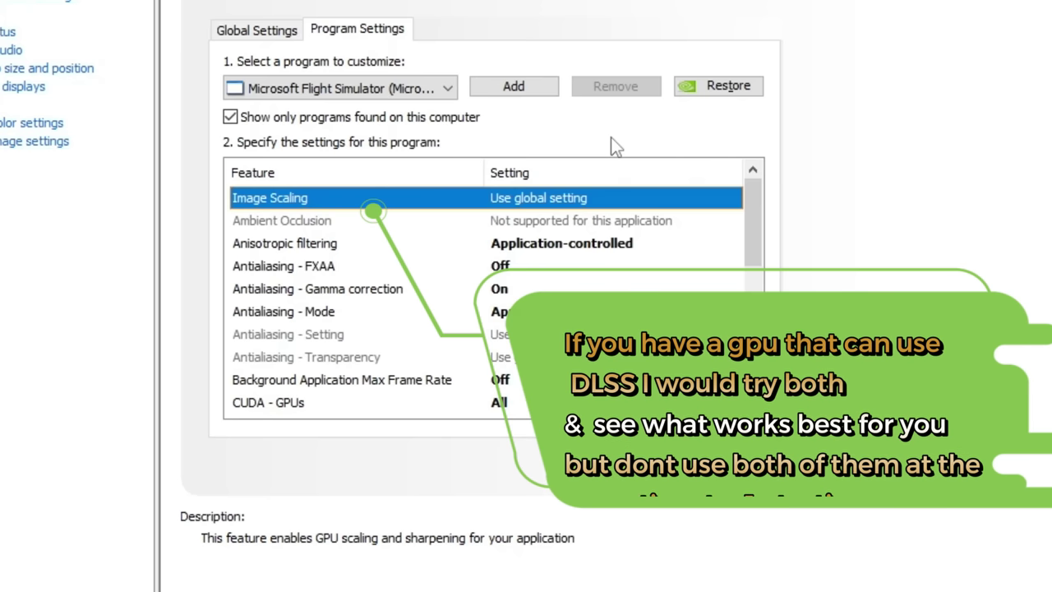
click(274, 35)
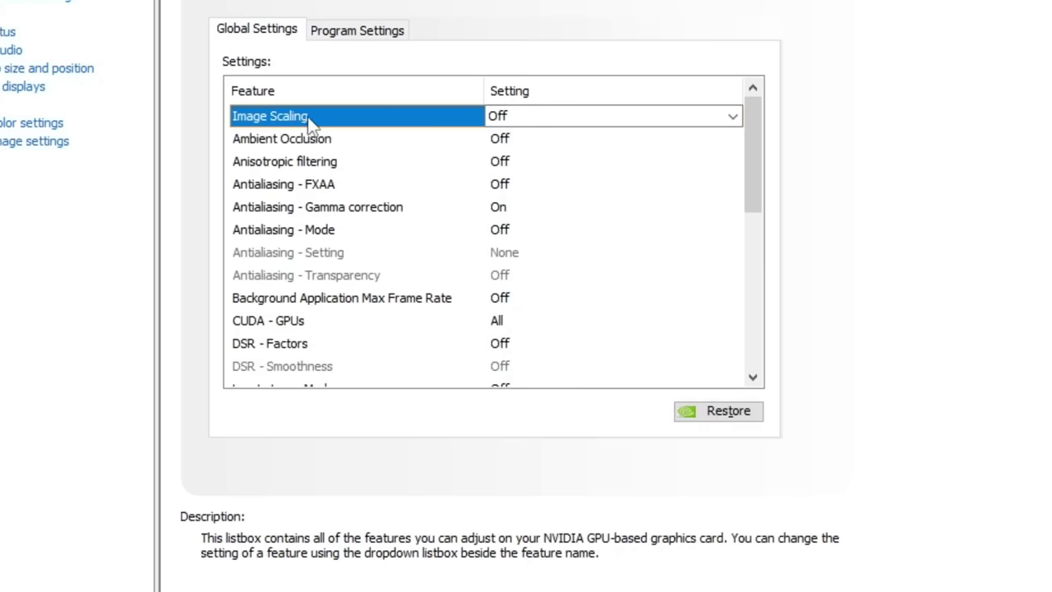
click(529, 123)
click(525, 201)
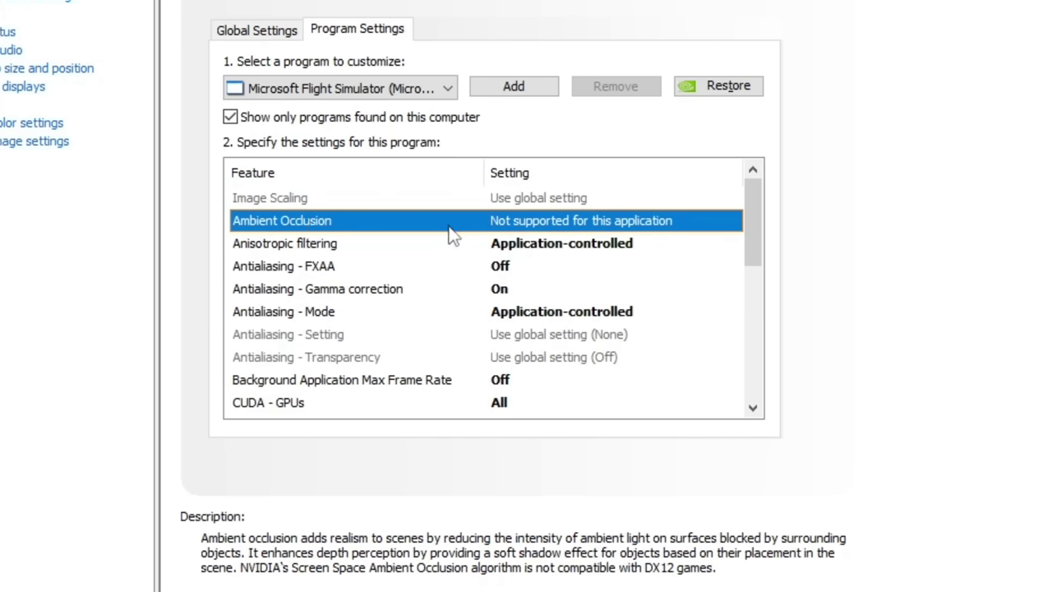
Check the Anisotropic filtering and FXAA settings for Microsoft Flight Simulator and set Antialiasing - Gamma correction to On
click(369, 244)
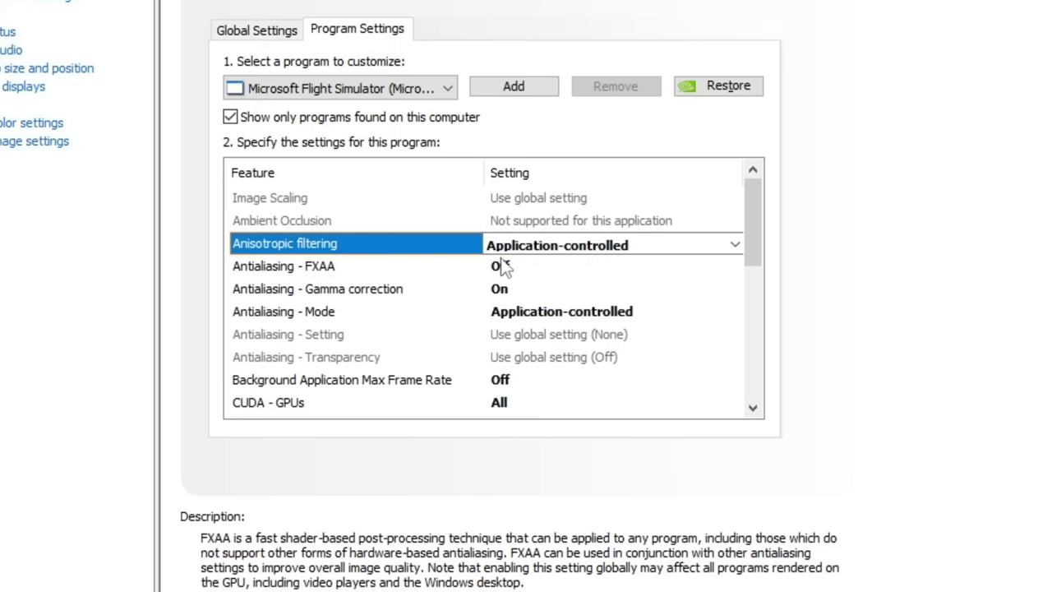
click(313, 270)
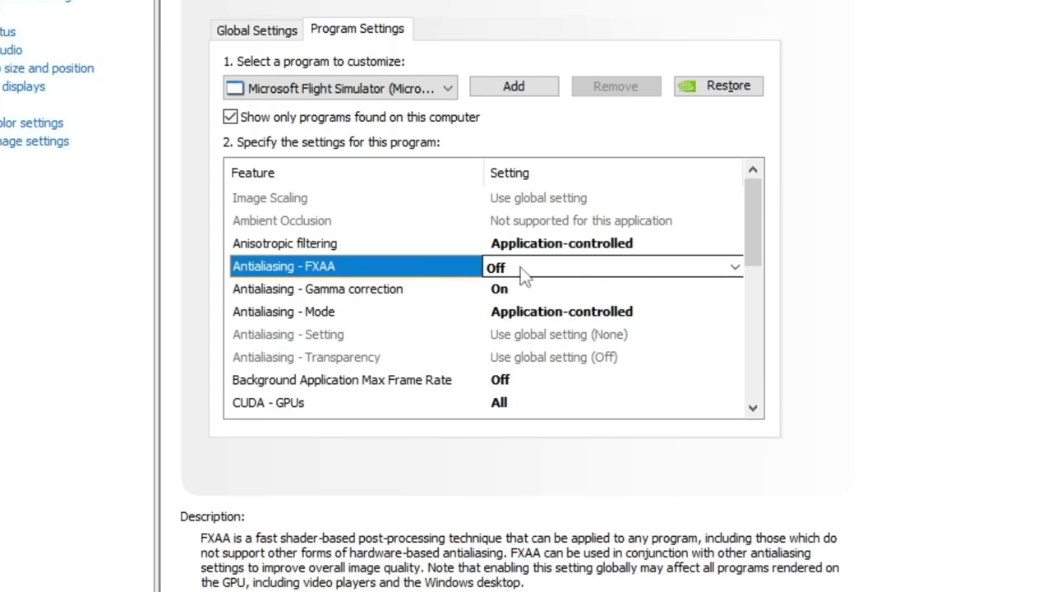
click(387, 288)
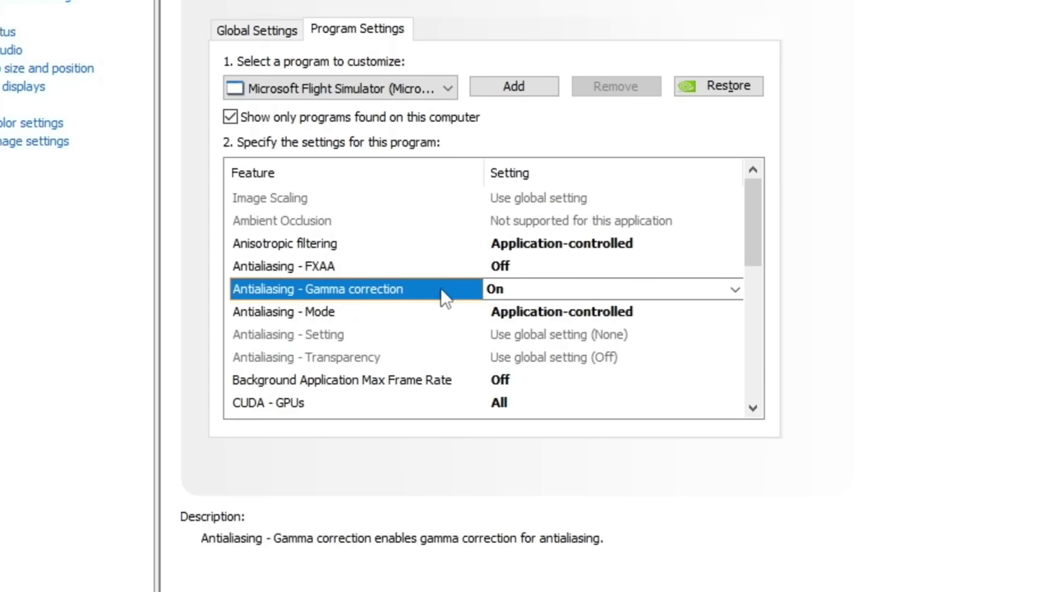
click(536, 292)
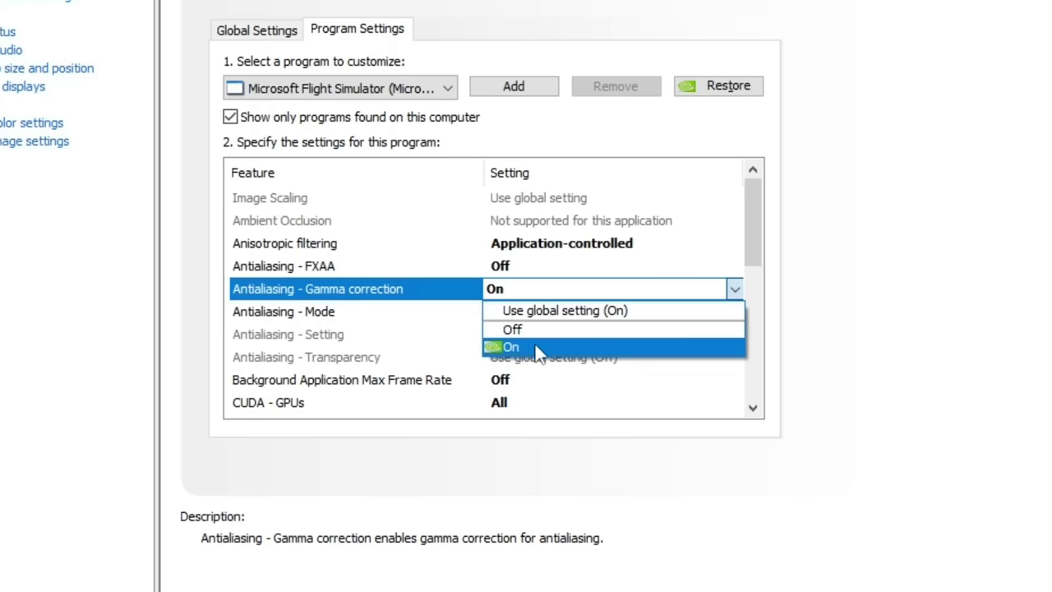
click(536, 348)
Review the antialiasing entries for Mode, Gamma correction, Setting and Transparency in the program's 3D settings
click(422, 311)
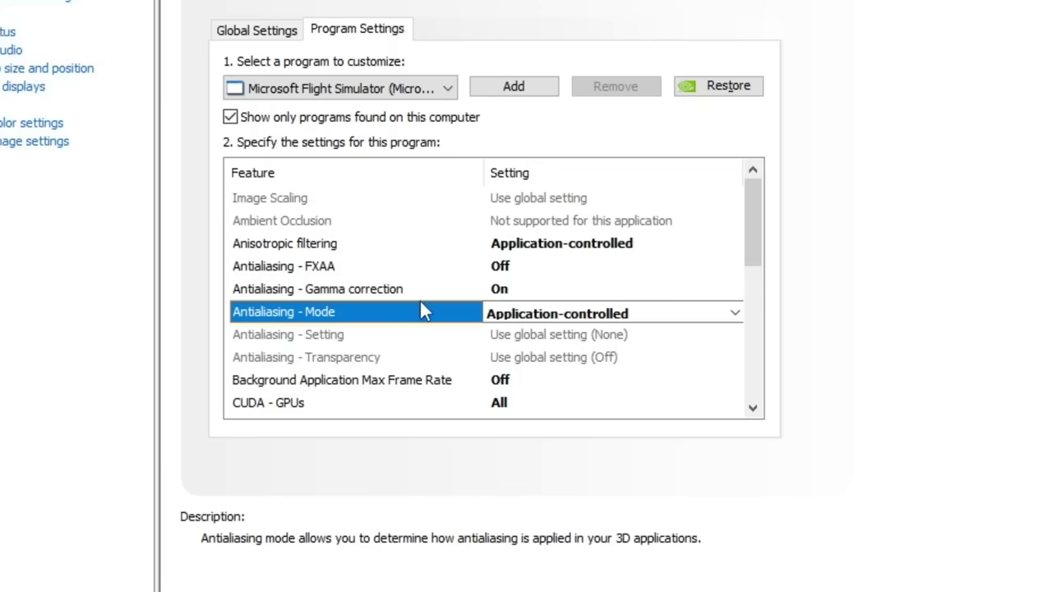
click(419, 296)
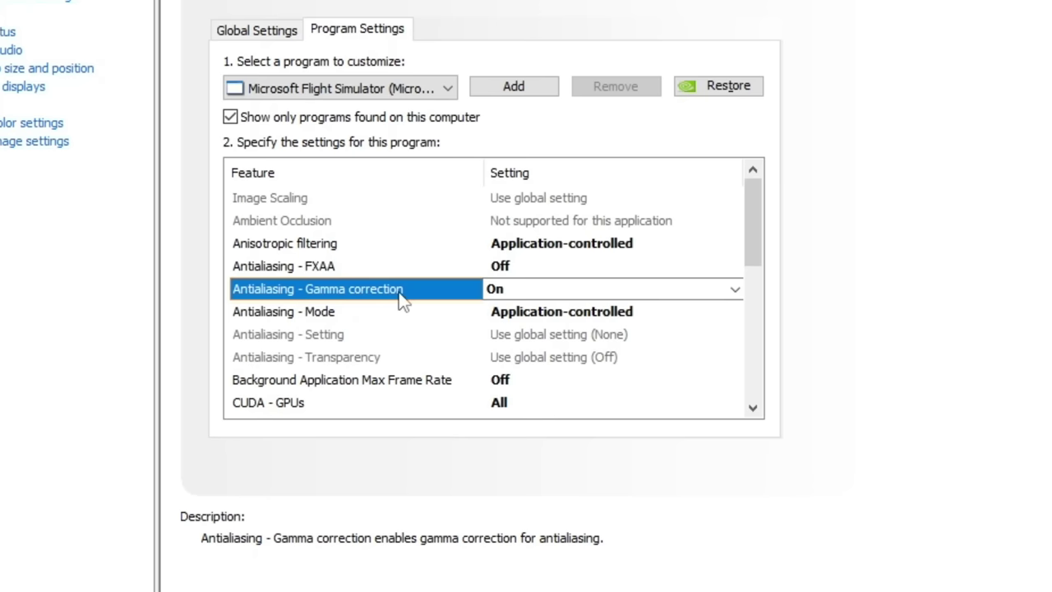
click(282, 315)
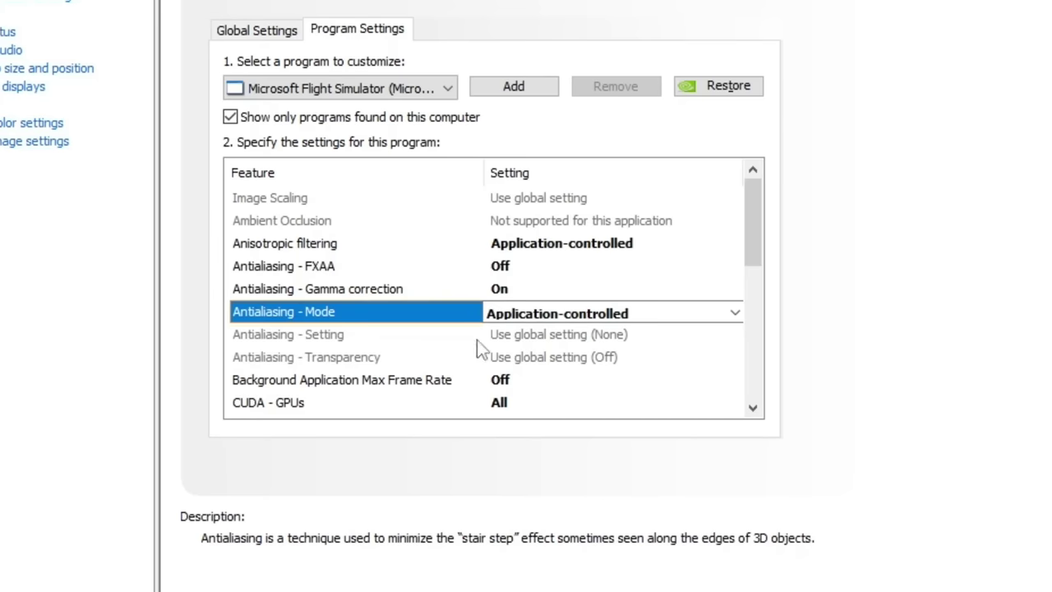
click(500, 343)
click(508, 357)
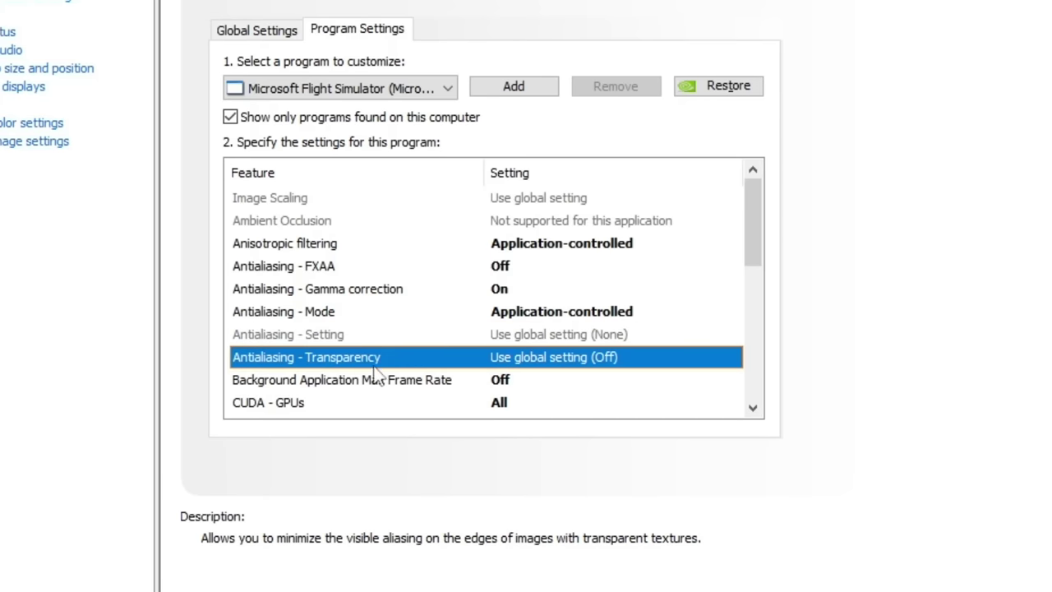
Set Background Application Max Frame Rate to Off and have CUDA - GPUs use the NVIDIA GeForce RTX 3080 Ti
click(332, 388)
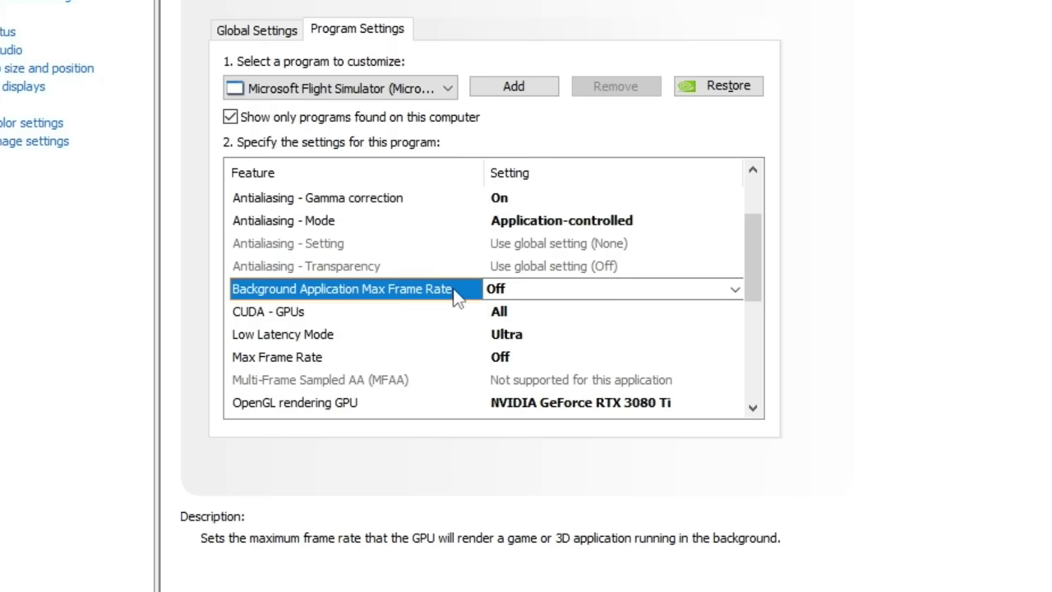
click(521, 294)
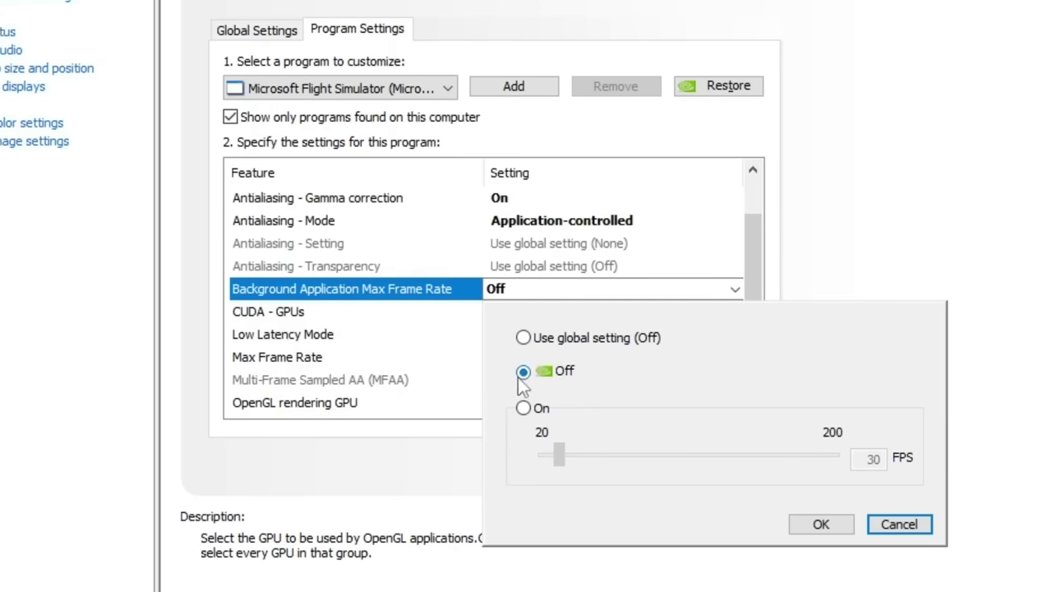
click(822, 528)
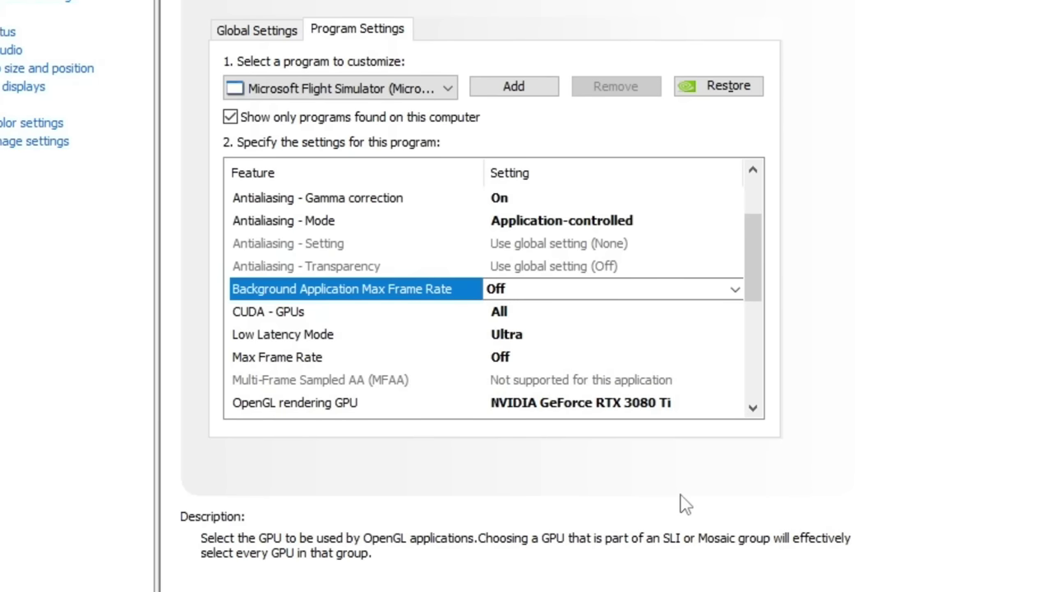
click(264, 314)
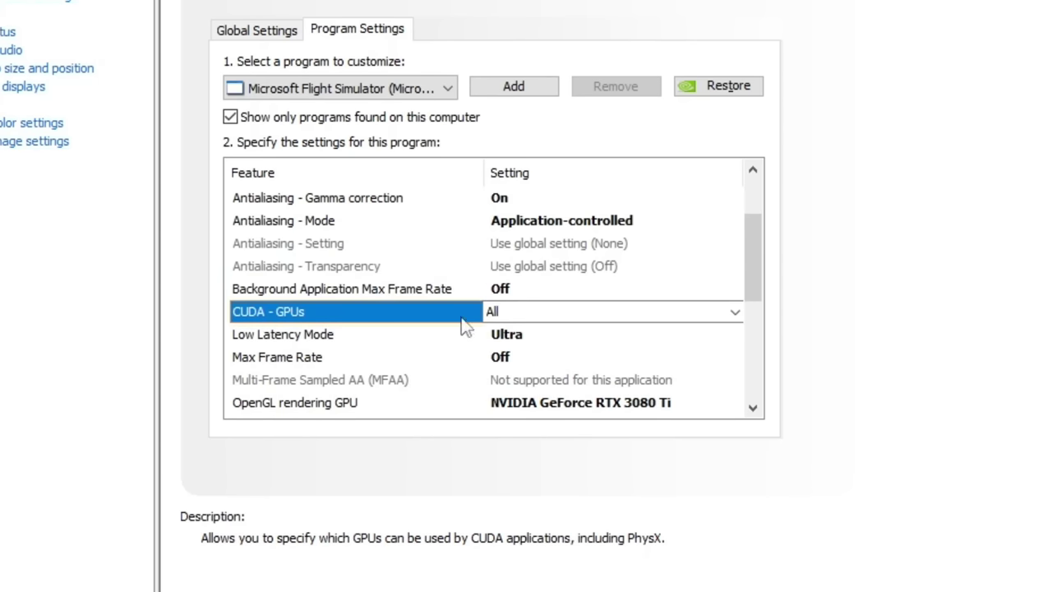
click(523, 317)
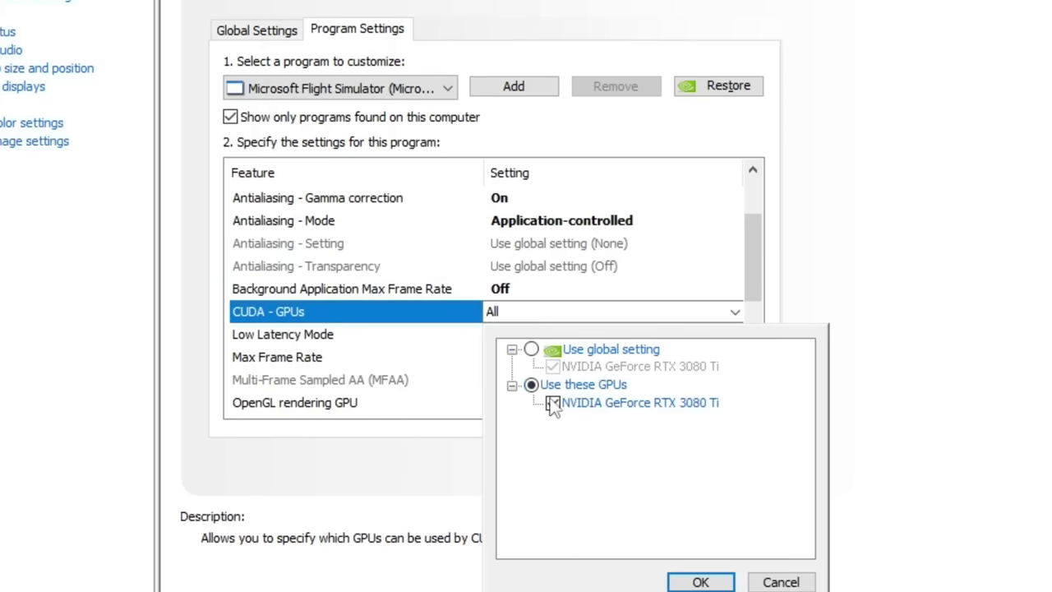
click(700, 582)
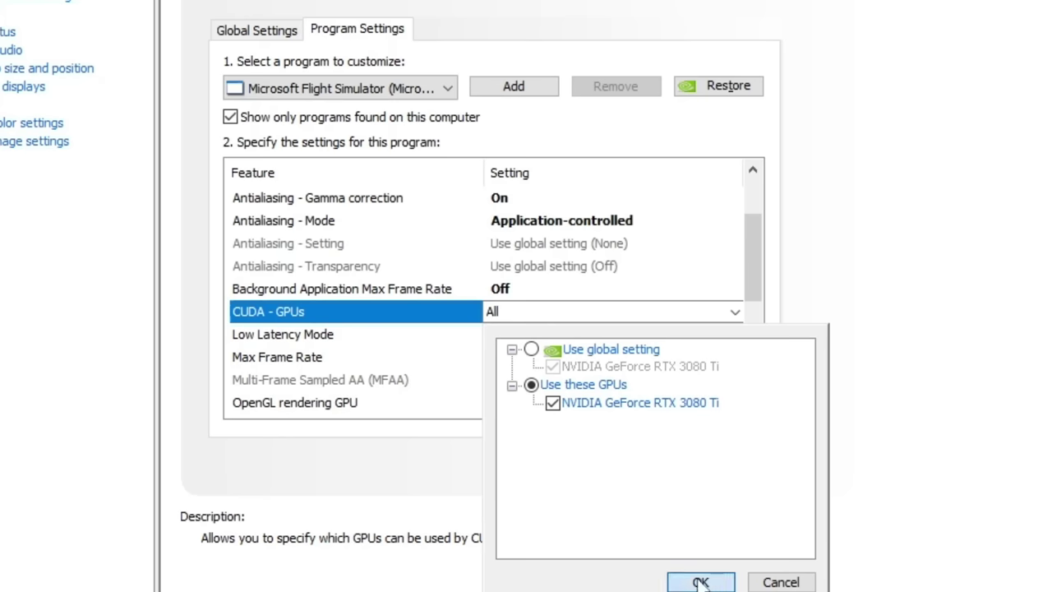
Check the Low Latency Mode and set Max Frame Rate to Off for Microsoft Flight Simulator
click(302, 362)
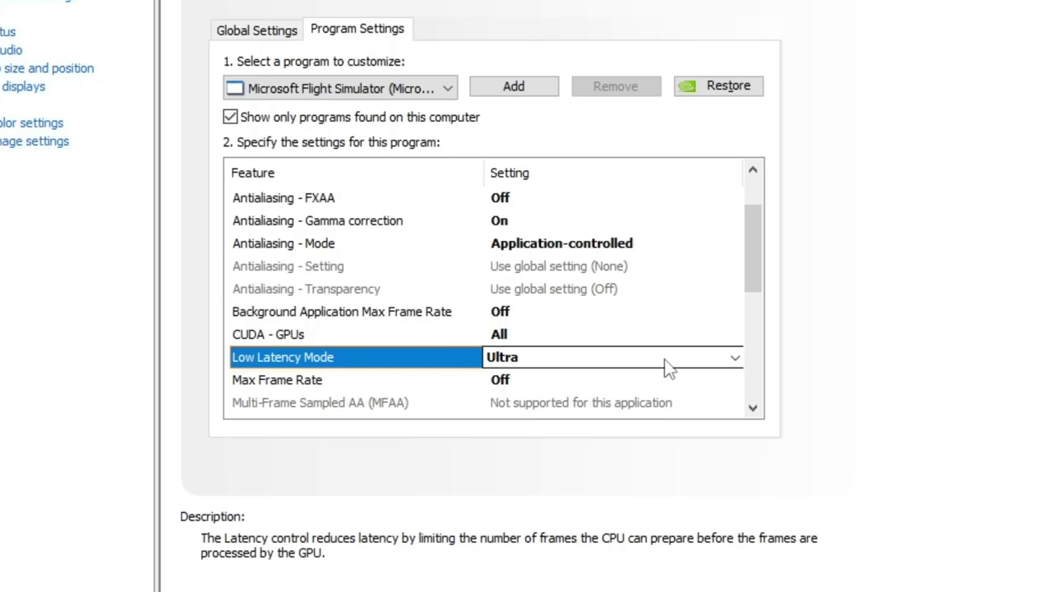
scroll(576, 345, down, 2)
click(428, 292)
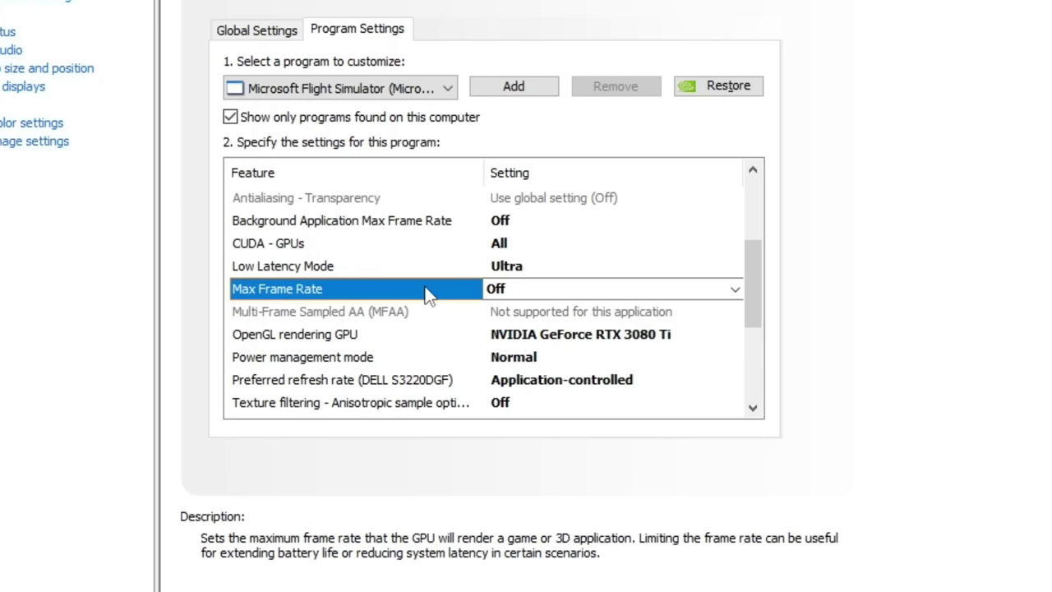
click(496, 294)
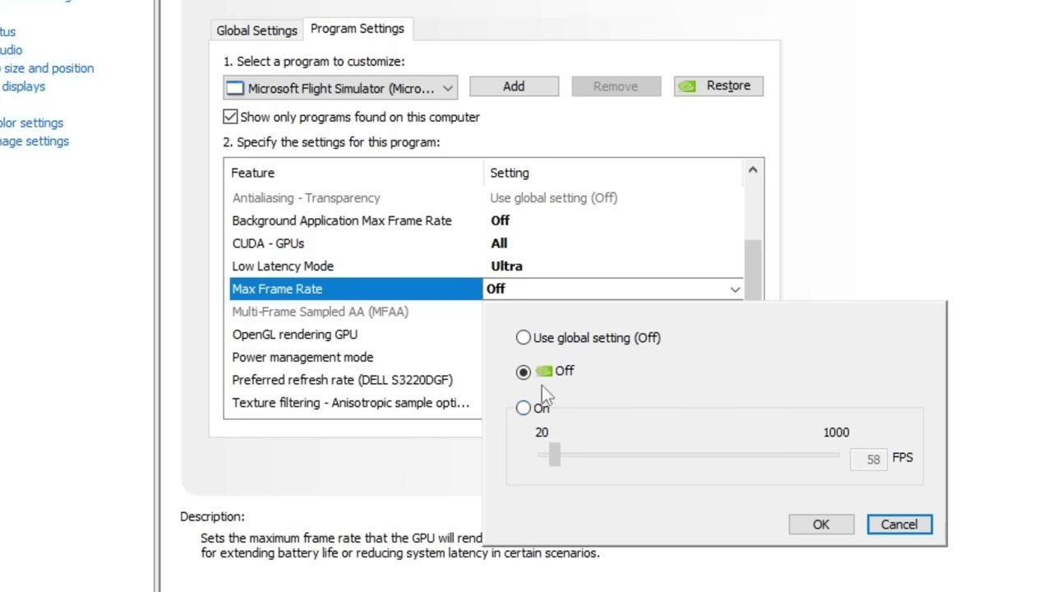
click(821, 524)
Set the OpenGL rendering GPU to NVIDIA GeForce RTX 3080 Ti
click(317, 340)
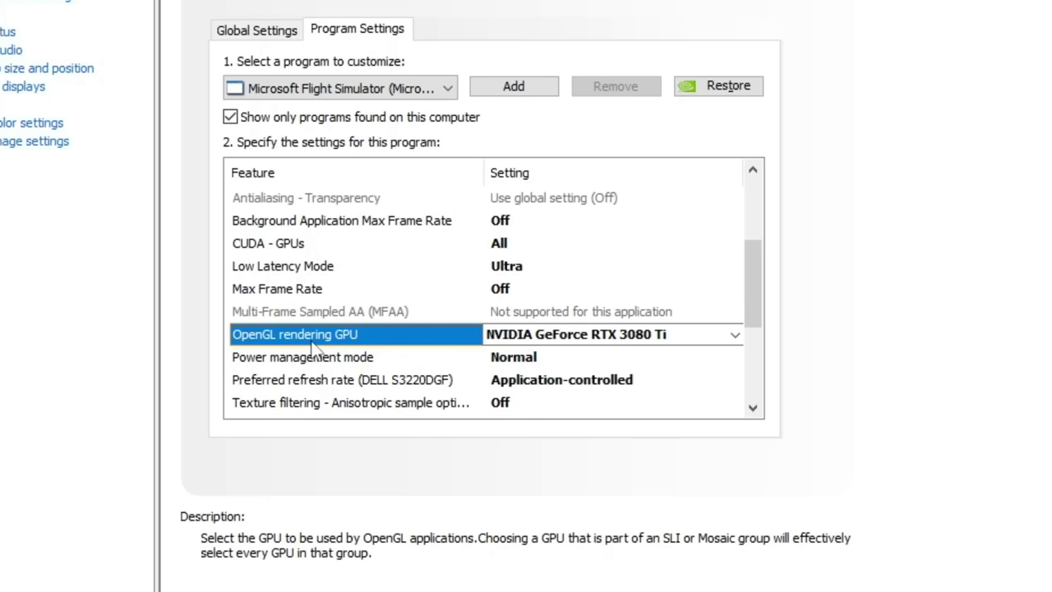
click(539, 337)
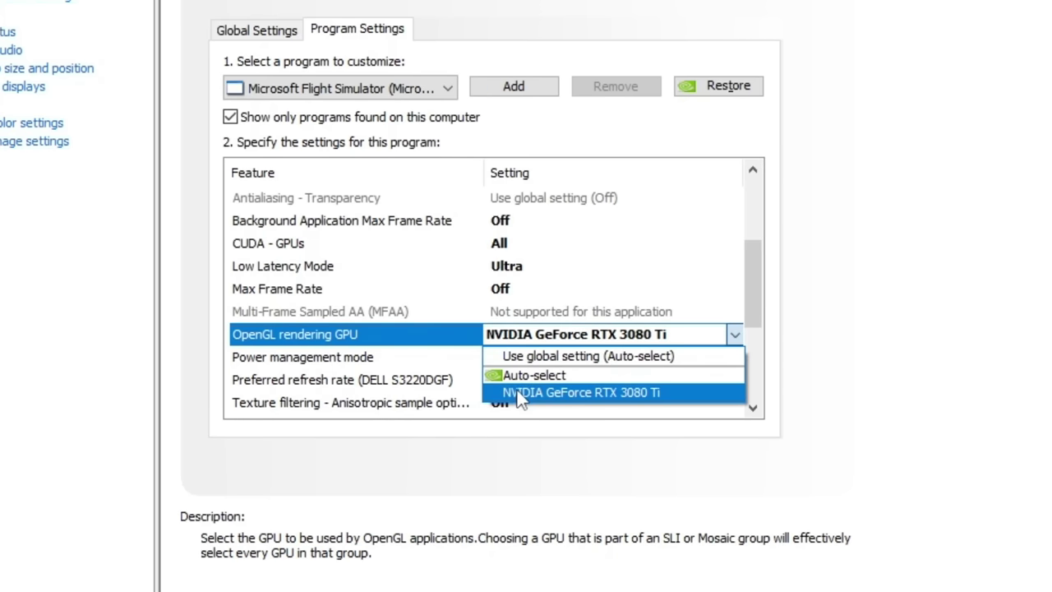
click(520, 394)
Check the available options for Power management mode without changing the selection
click(345, 361)
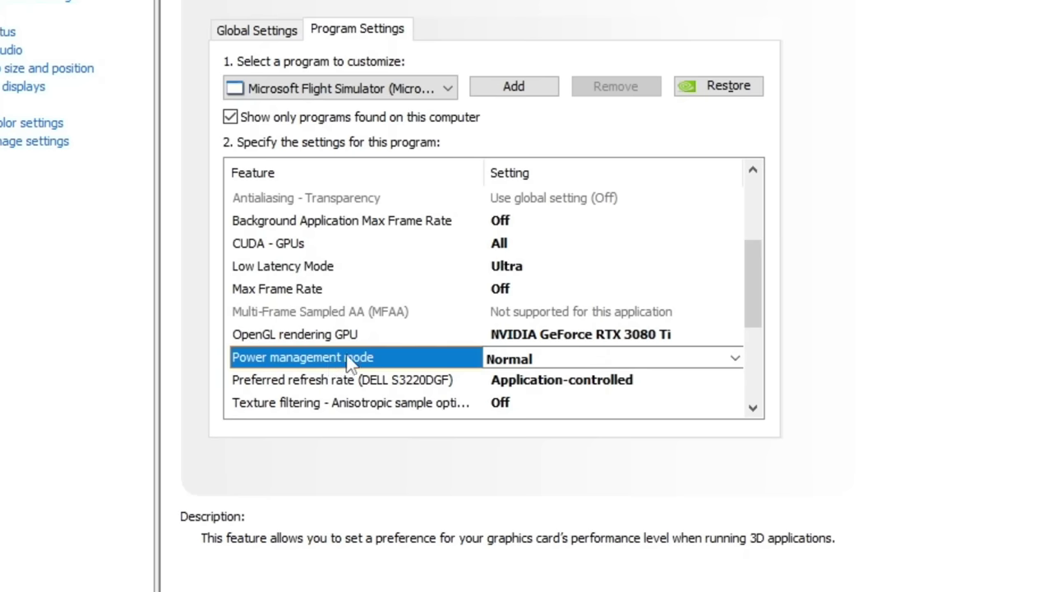
click(571, 362)
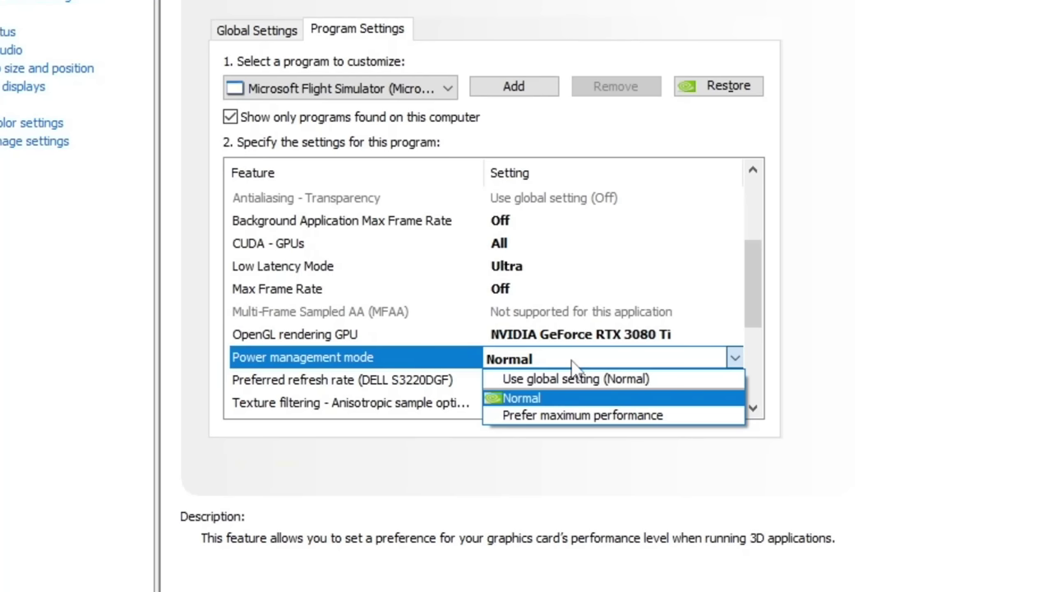
click(426, 363)
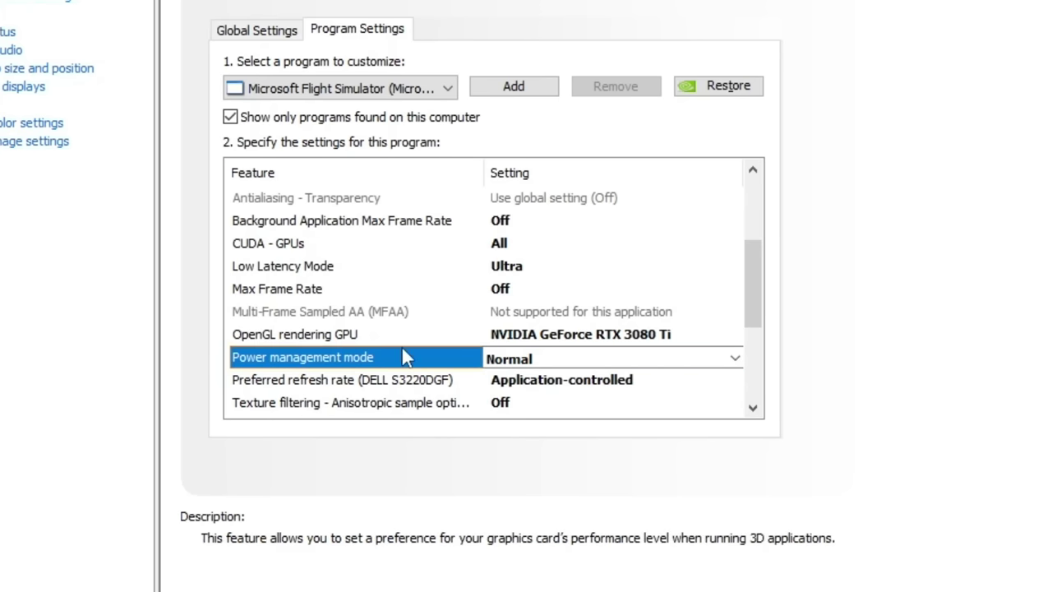
Check the Preferred refresh rate and the Texture filtering - Anisotropic sample optimization settings
scroll(402, 345, down, 2)
click(356, 266)
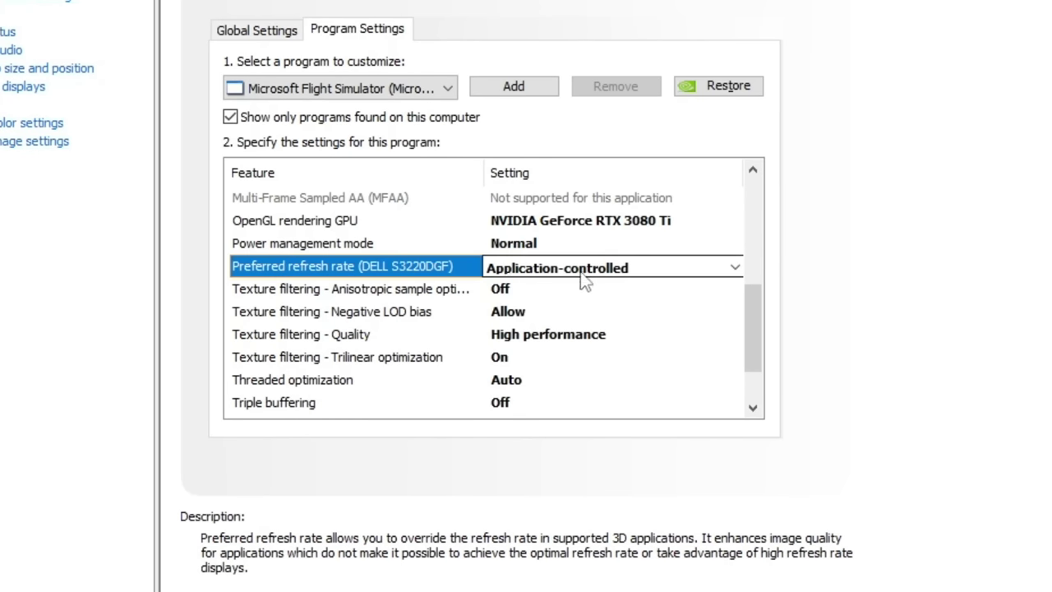
click(317, 294)
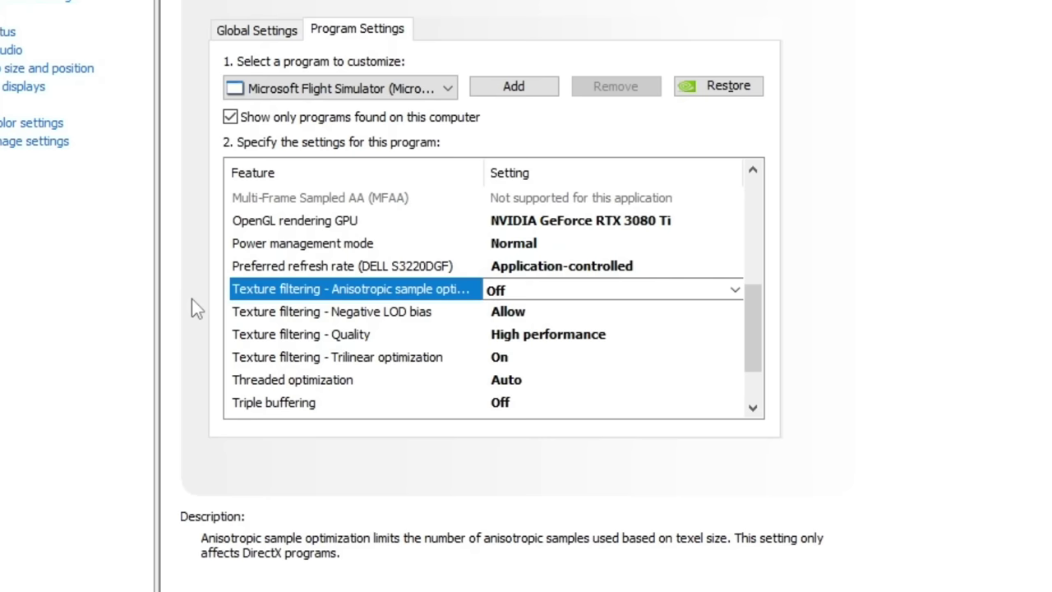
mouse_move(498, 307)
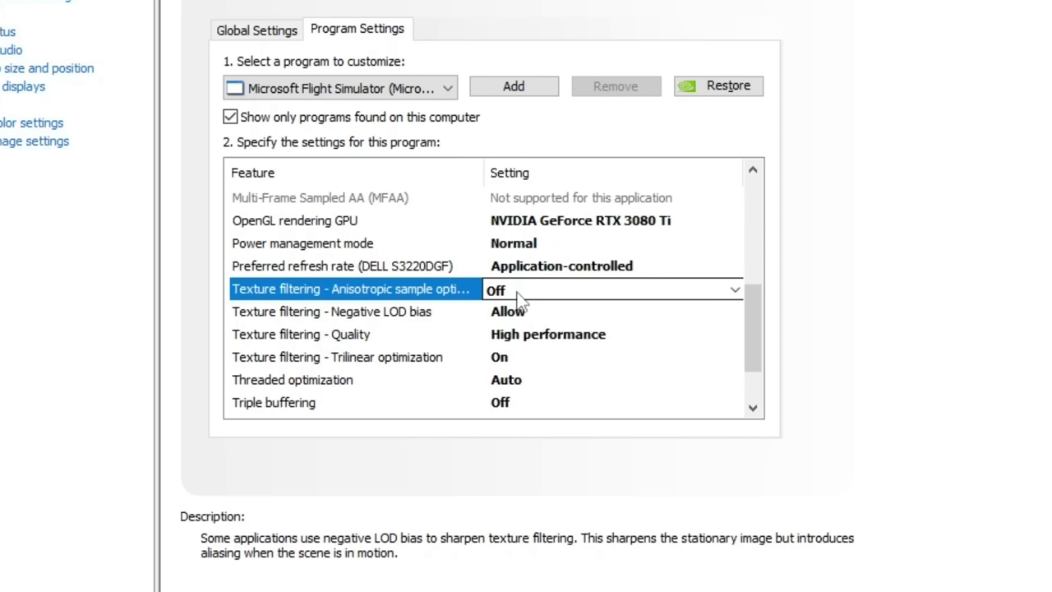
Set Texture filtering - Negative LOD bias to Clamp for Microsoft Flight Simulator
click(288, 317)
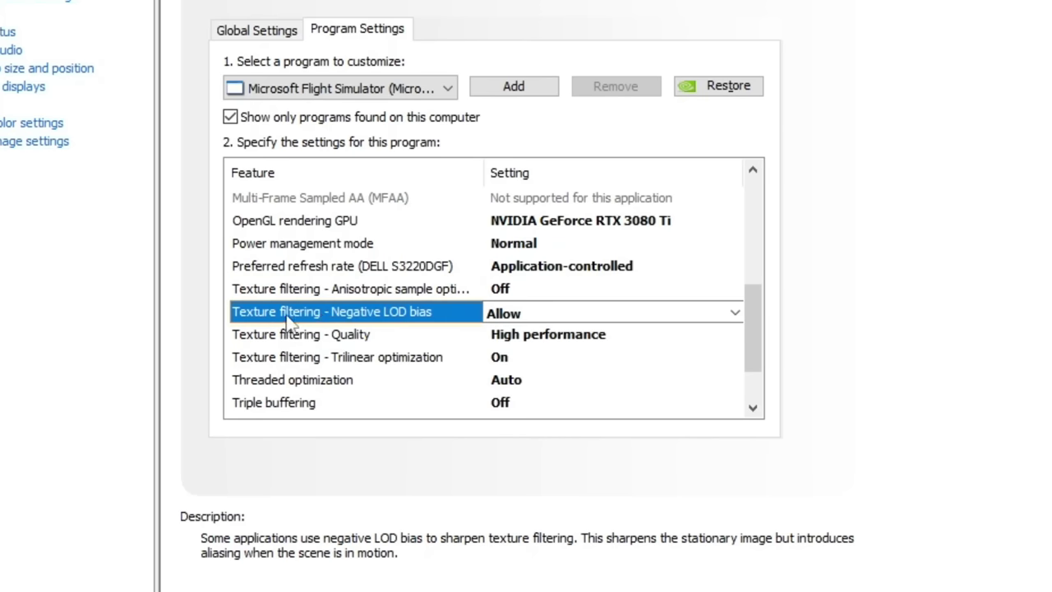
click(535, 317)
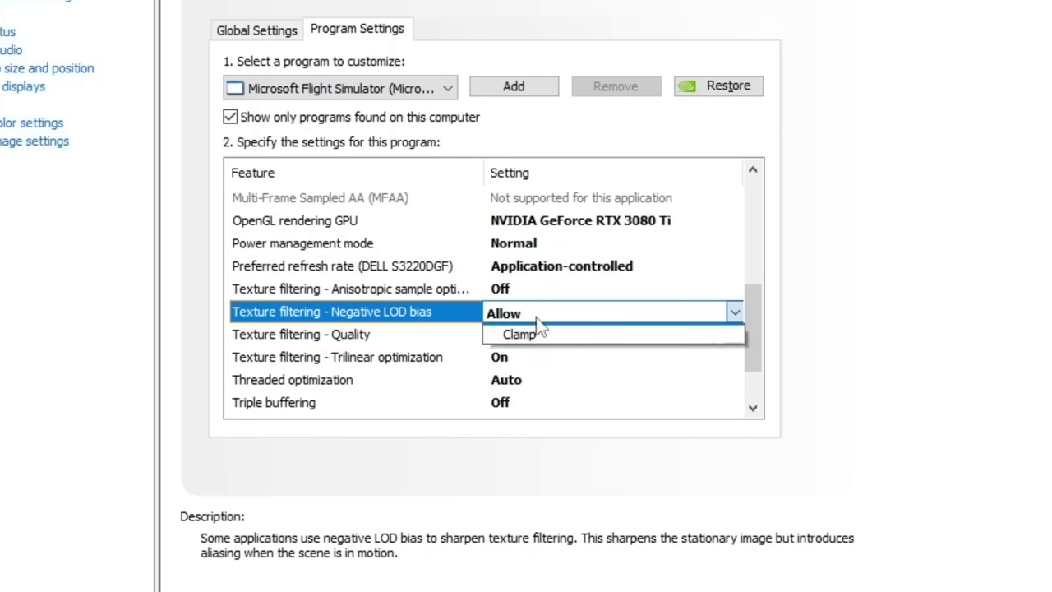
click(530, 366)
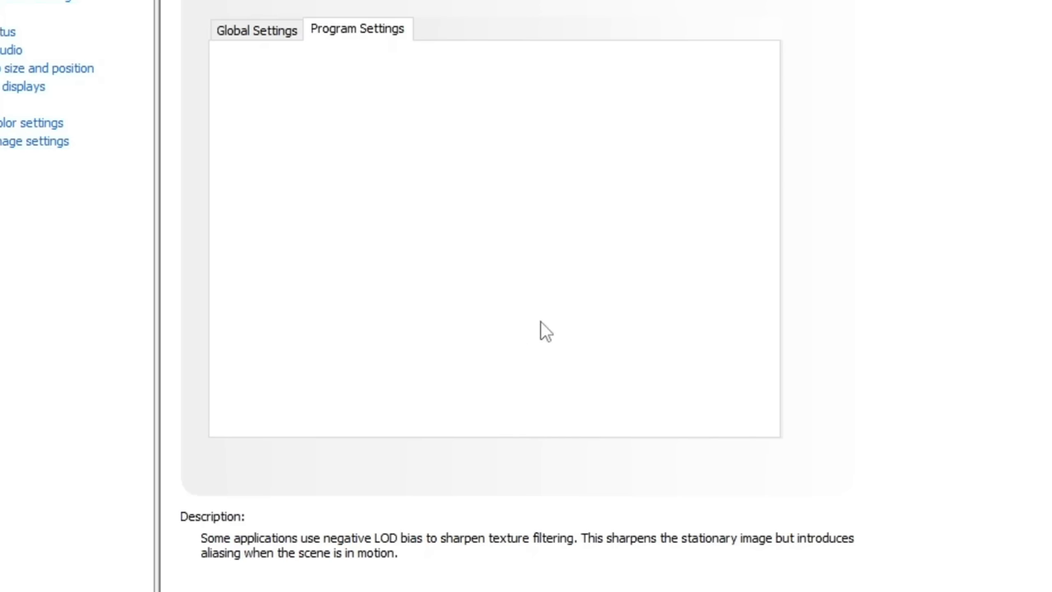
drag(748, 315, 752, 368)
mouse_move(413, 246)
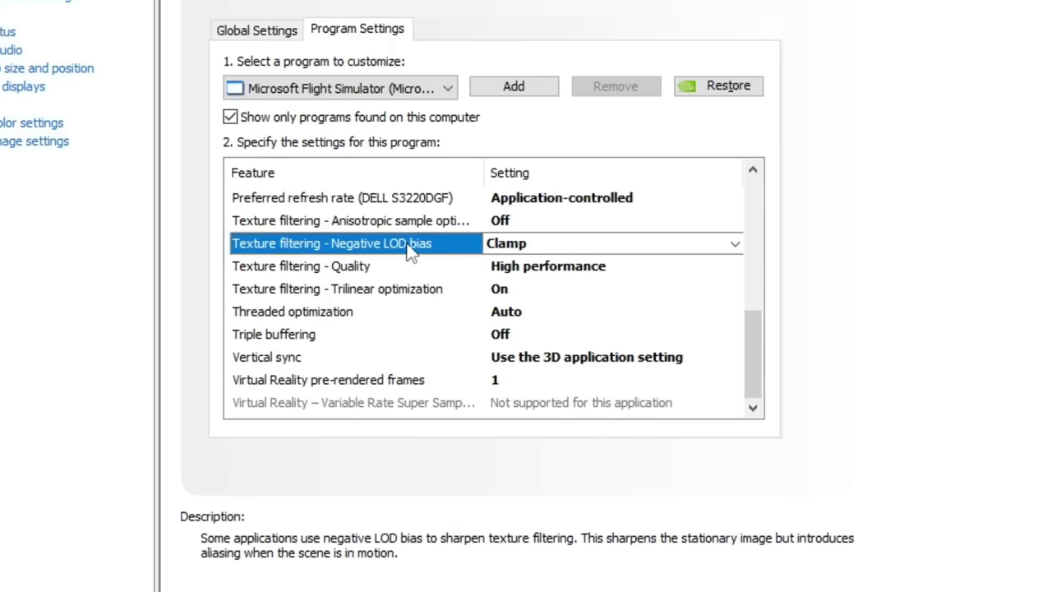